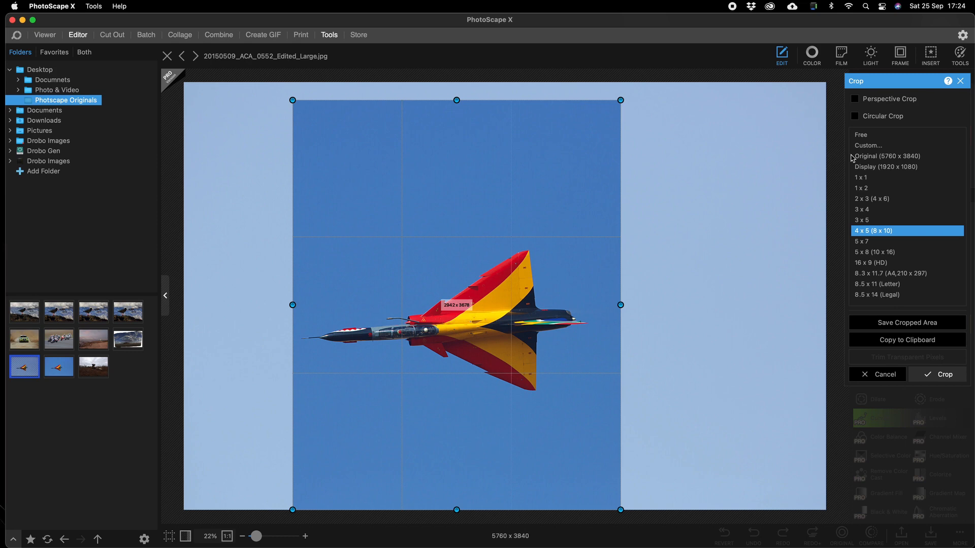
# Crop the jet photo to a 1 x 1 square of about 3699 x 3699 px around the aircraft
pyautogui.click(868, 177)
pyautogui.moveTo(228, 123); pyautogui.dragTo(806, 518)
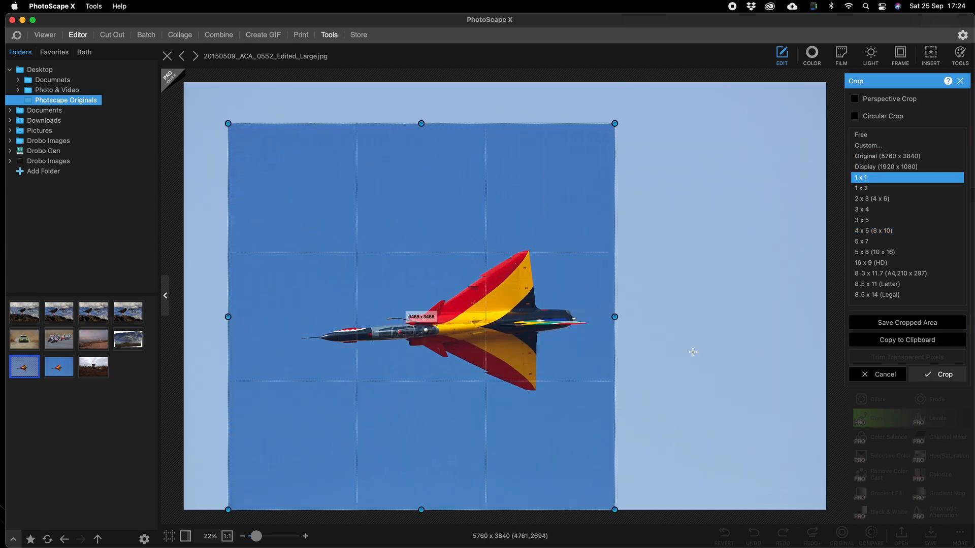
pyautogui.moveTo(612, 125); pyautogui.dragTo(665, 74)
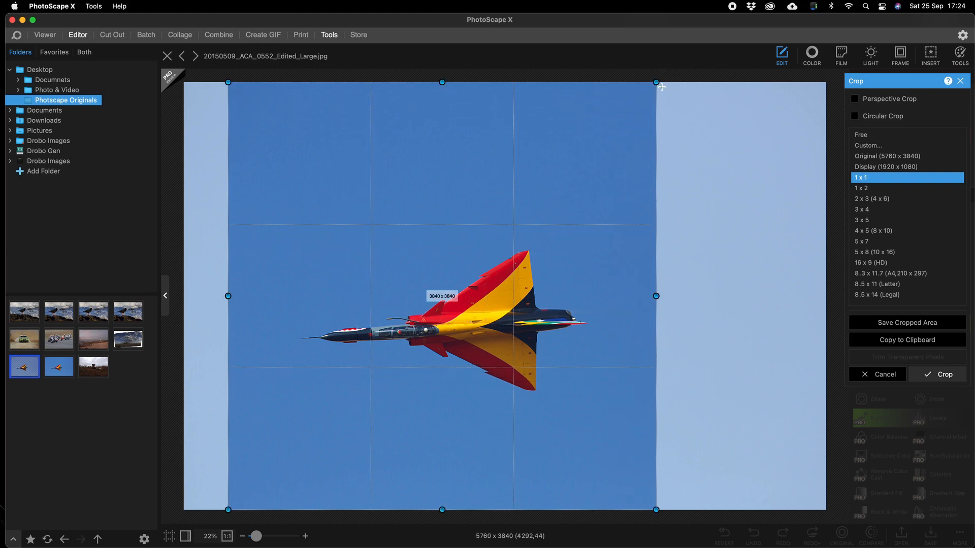
pyautogui.moveTo(657, 83); pyautogui.dragTo(649, 102)
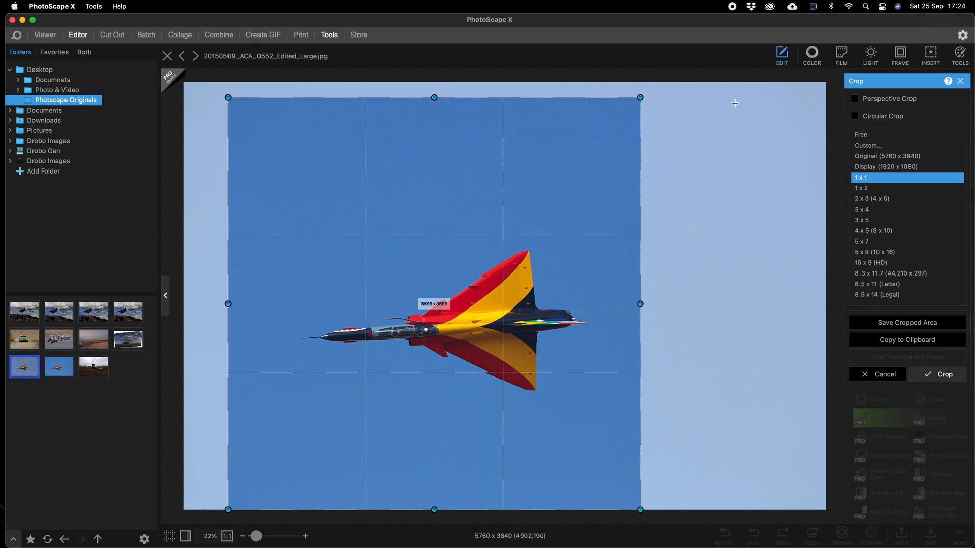
pyautogui.click(941, 374)
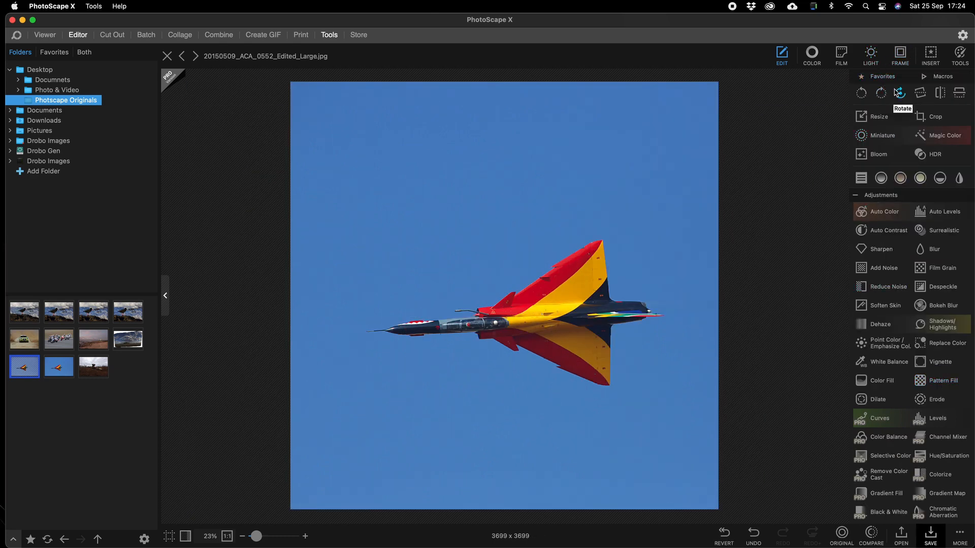
# Straighten the square image by about 3.14 degrees so the jet sits level, keeping the original size
pyautogui.click(920, 93)
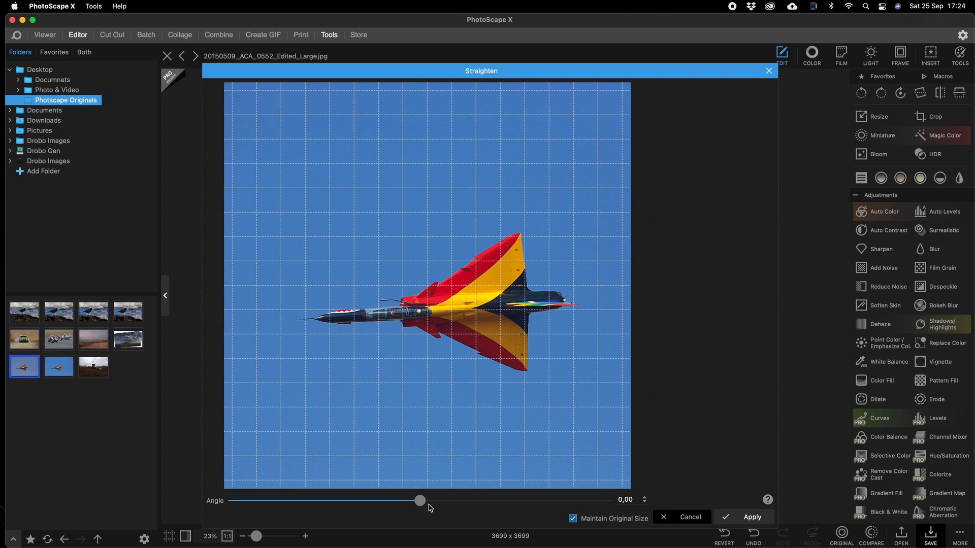
pyautogui.moveTo(420, 501); pyautogui.dragTo(463, 505)
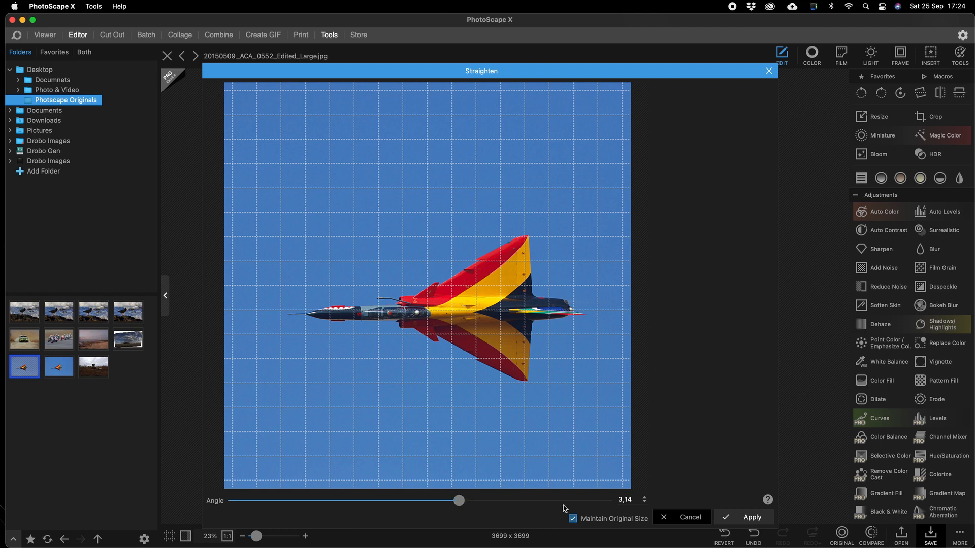
pyautogui.click(743, 517)
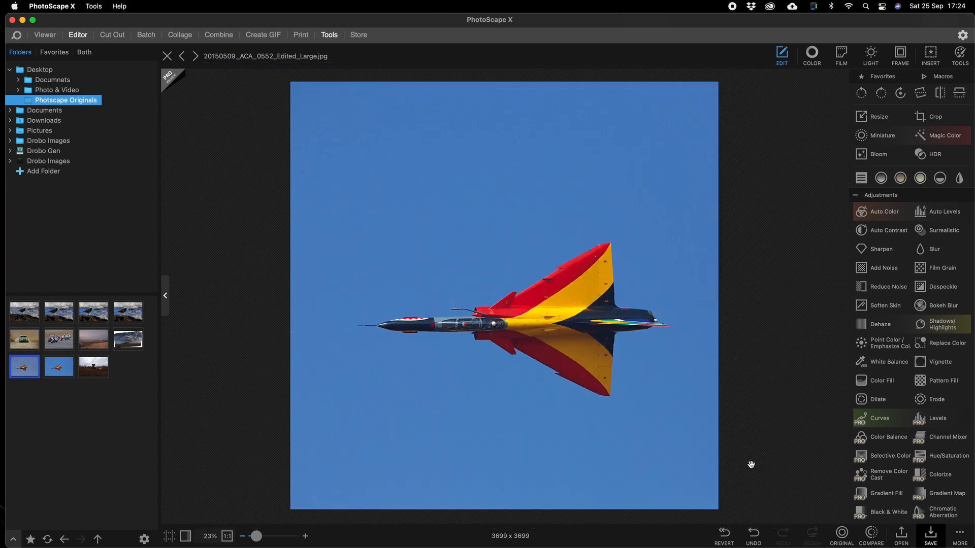
# Resize the square image to a width of 1080 px
pyautogui.click(880, 123)
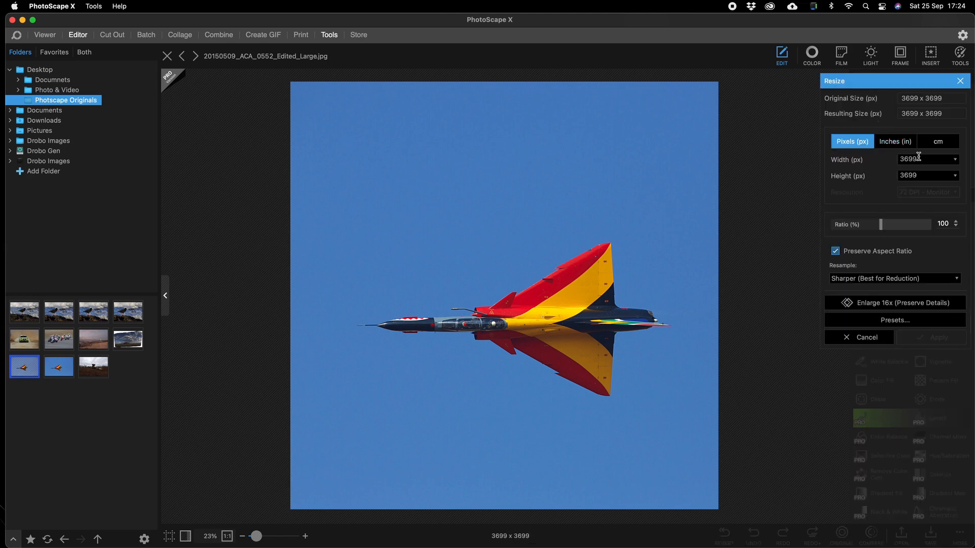
pyautogui.moveTo(914, 159); pyautogui.dragTo(899, 161)
pyautogui.write('1080')
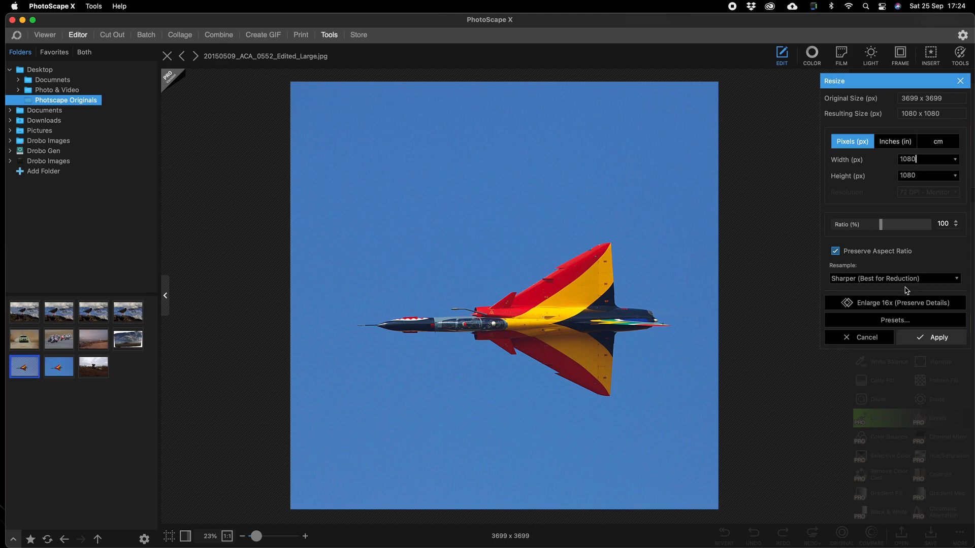
pyautogui.click(928, 338)
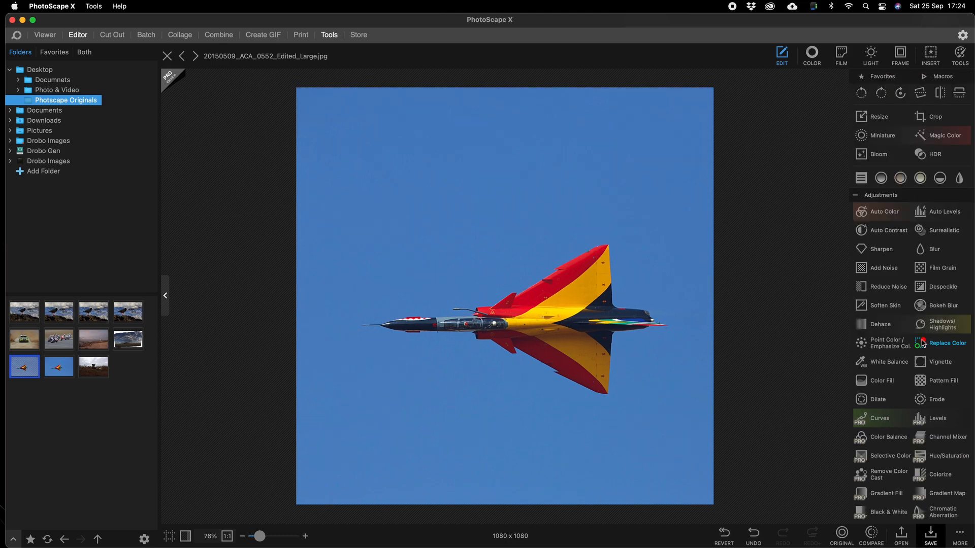
# Save the square image as a new JPEG named 20150509_ACA_0552_IG_SQU in the Photscape Originals folder
pyautogui.click(926, 537)
pyautogui.click(393, 235)
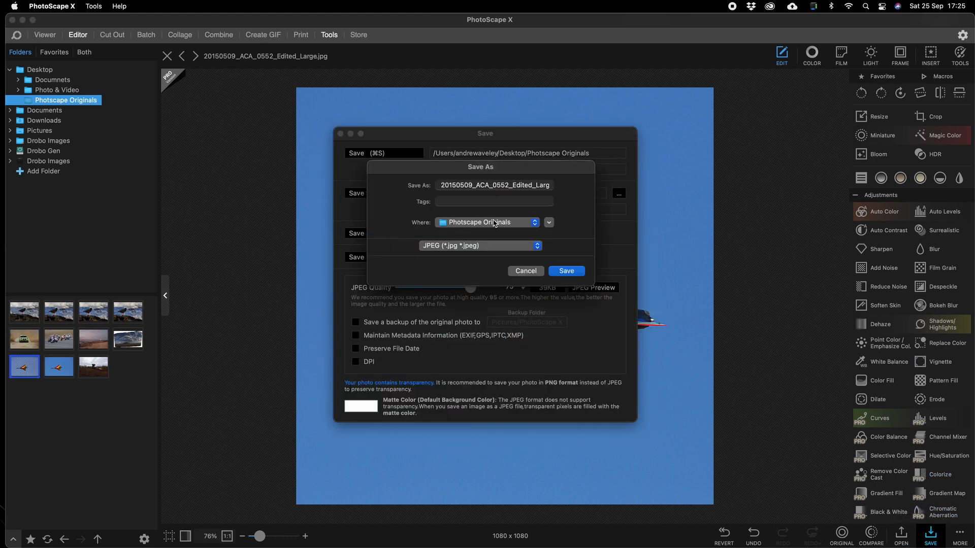
pyautogui.doubleClick(522, 186)
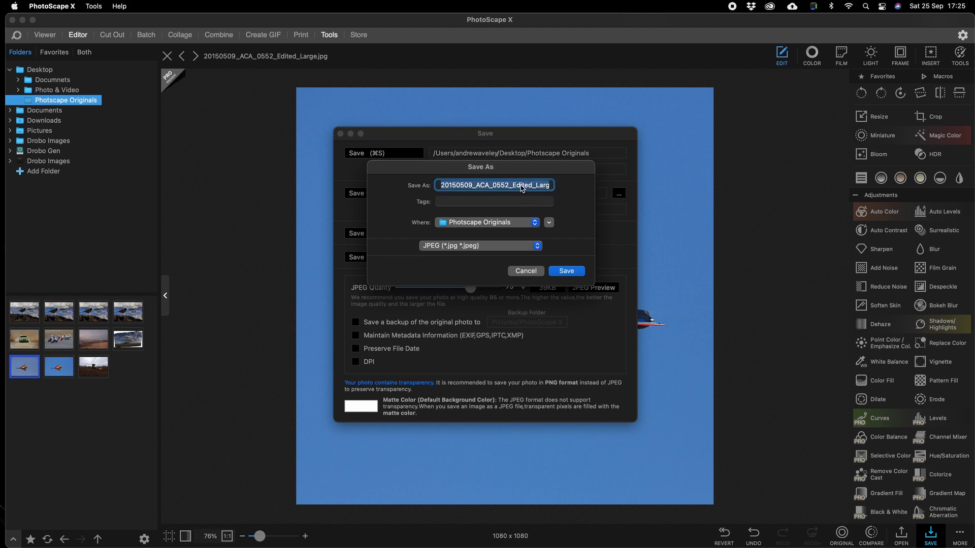
pyautogui.click(516, 186)
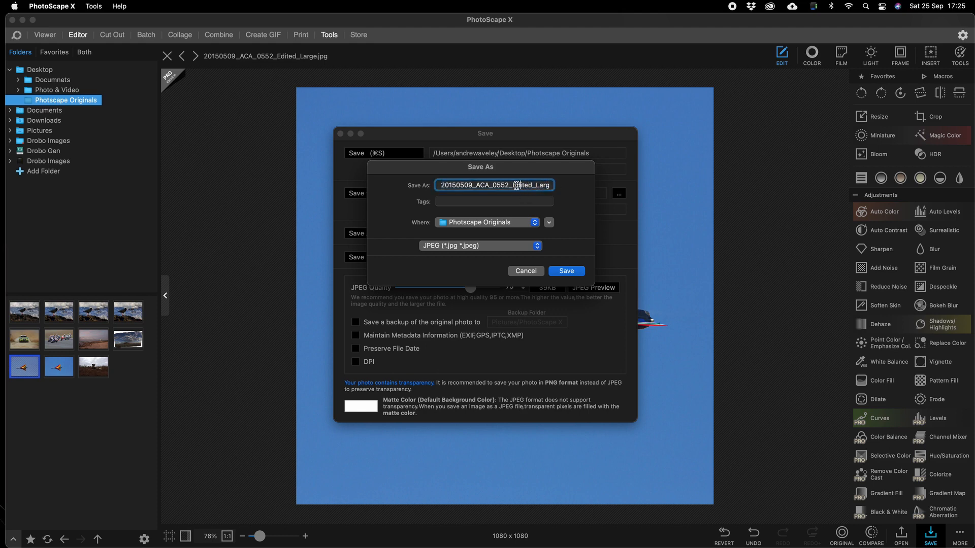
pyautogui.moveTo(514, 184); pyautogui.dragTo(588, 189)
pyautogui.write('IG')
pyautogui.moveTo(542, 176); pyautogui.dragTo(379, 118)
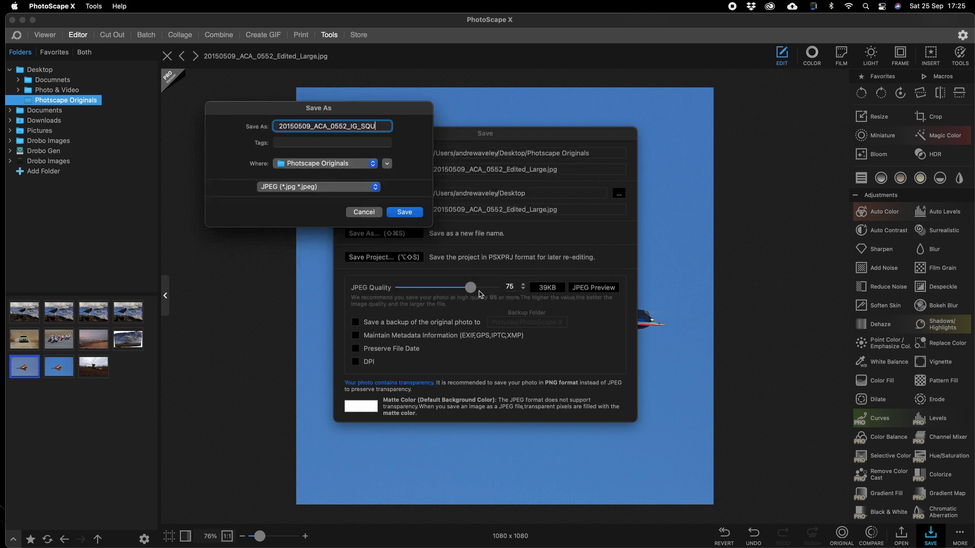
pyautogui.click(405, 212)
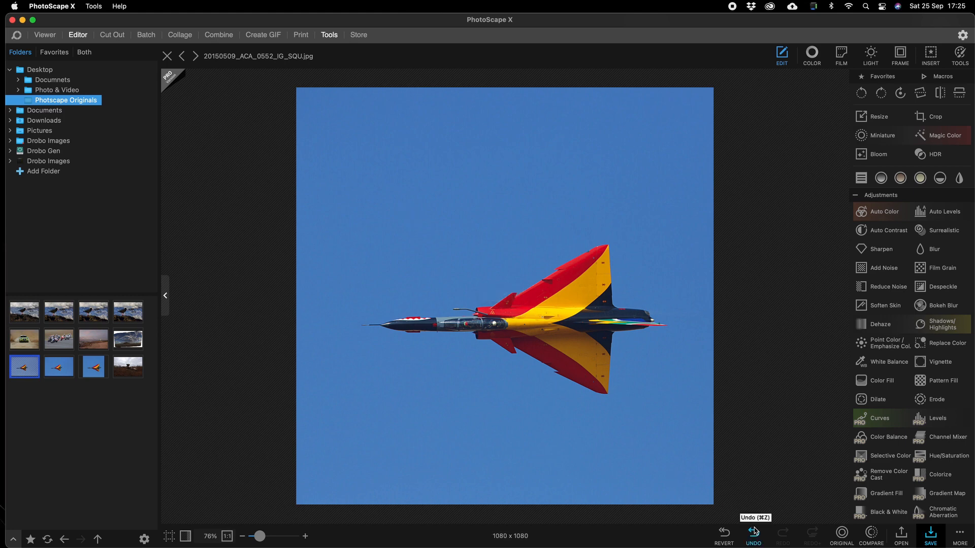
# Revert the photo to the original and crop it to a 4 x 5 (8 x 10) portrait of about 3060 x 3824 px around the jet
pyautogui.click(729, 538)
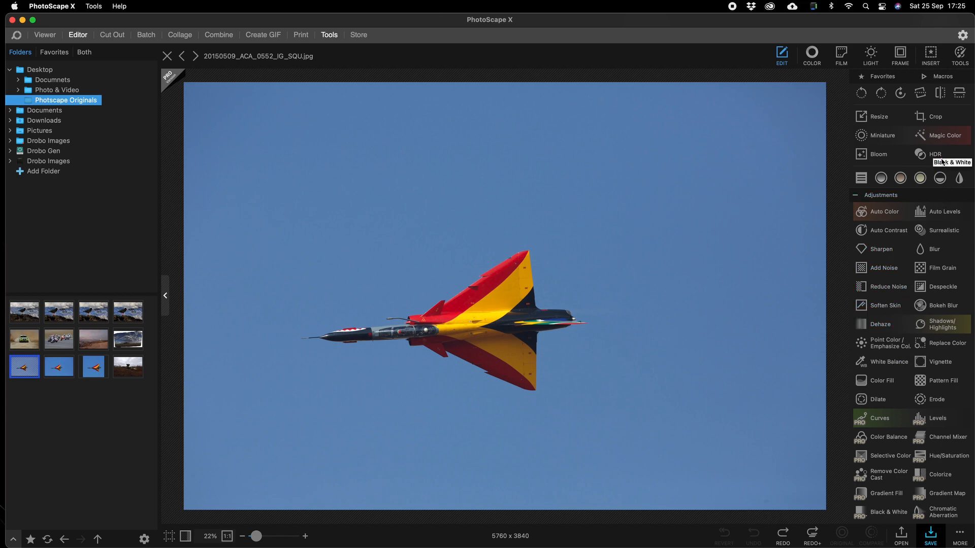
pyautogui.click(930, 125)
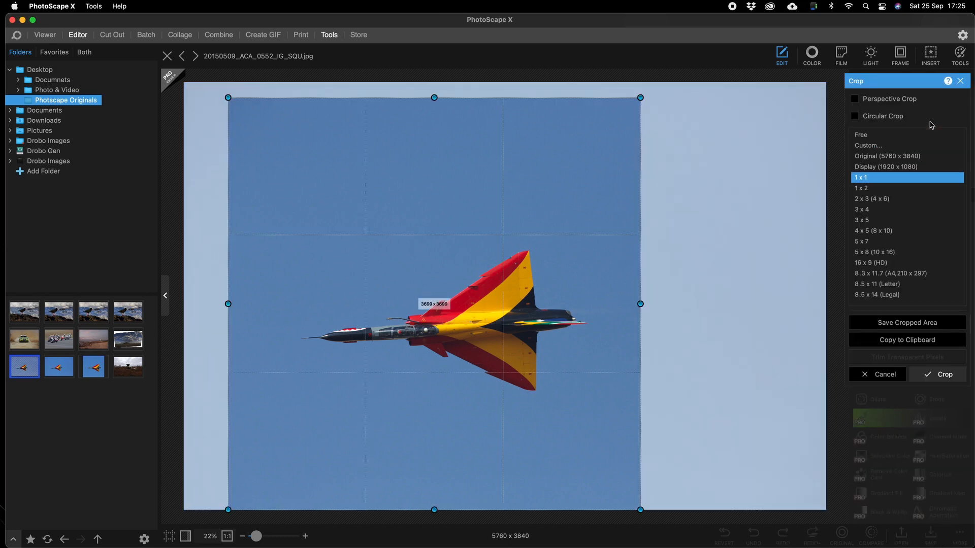
pyautogui.click(873, 230)
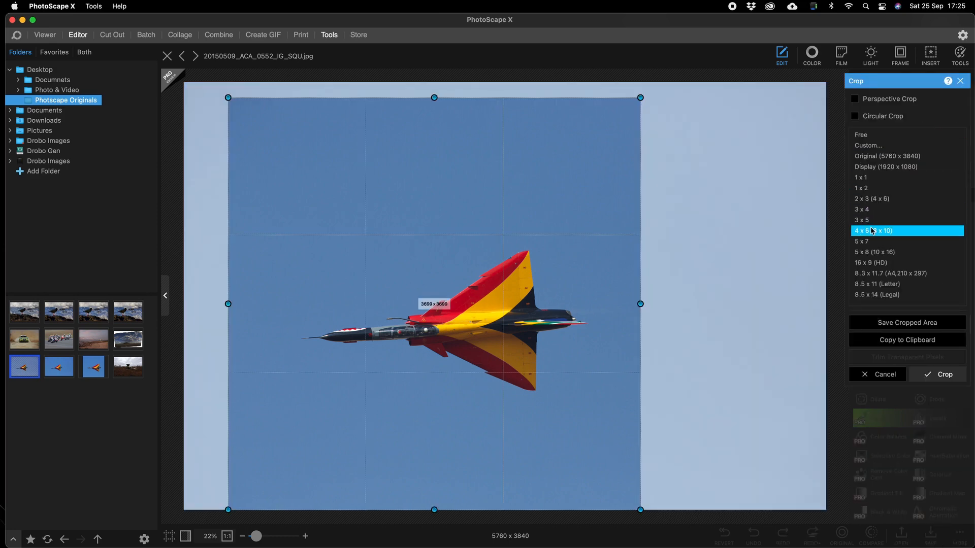
pyautogui.moveTo(252, 104); pyautogui.dragTo(558, 515)
pyautogui.moveTo(574, 105); pyautogui.dragTo(595, 82)
pyautogui.moveTo(460, 187)
pyautogui.mouseDown()
pyautogui.moveTo(446, 187)
pyautogui.moveTo(479, 188)
pyautogui.mouseUp()
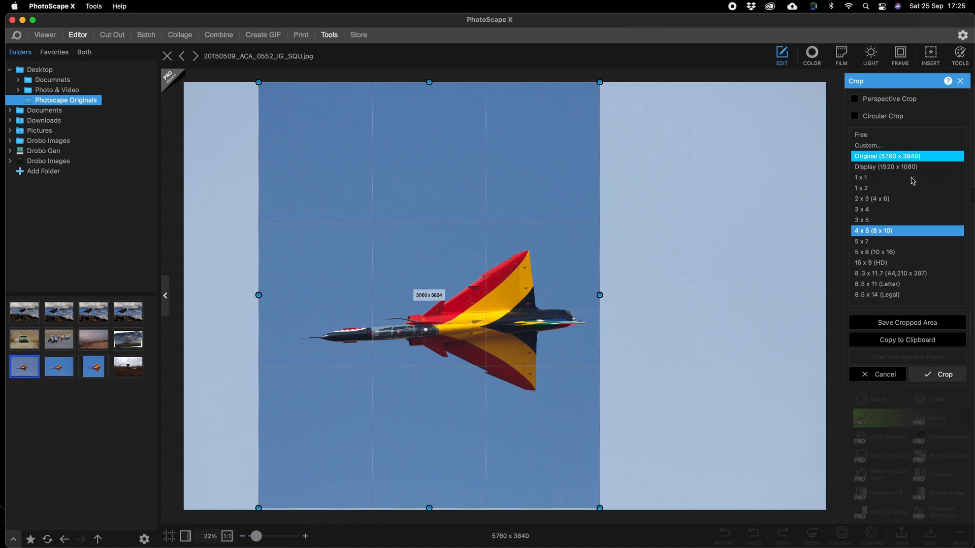
pyautogui.click(941, 375)
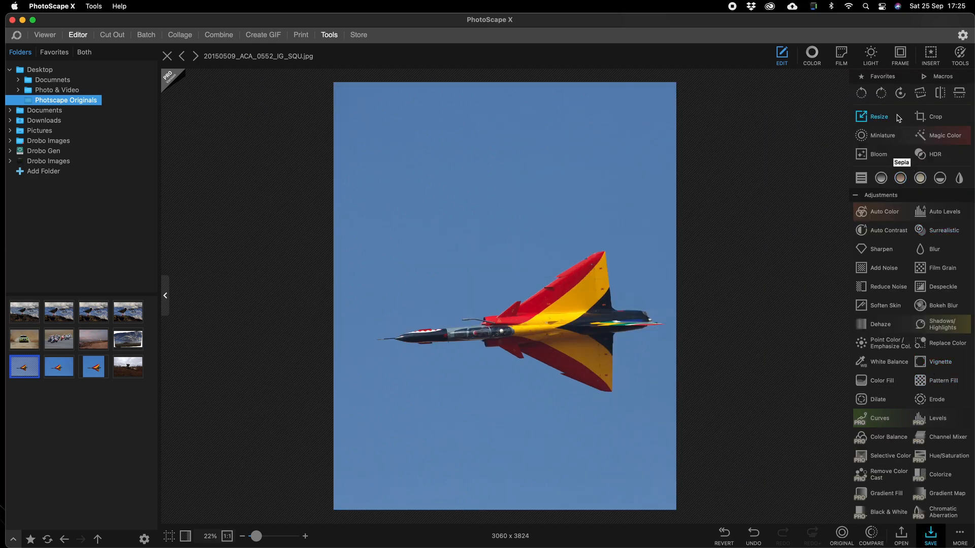
# Straighten the portrait image by about 4.10 degrees so the jet sits level
pyautogui.click(920, 94)
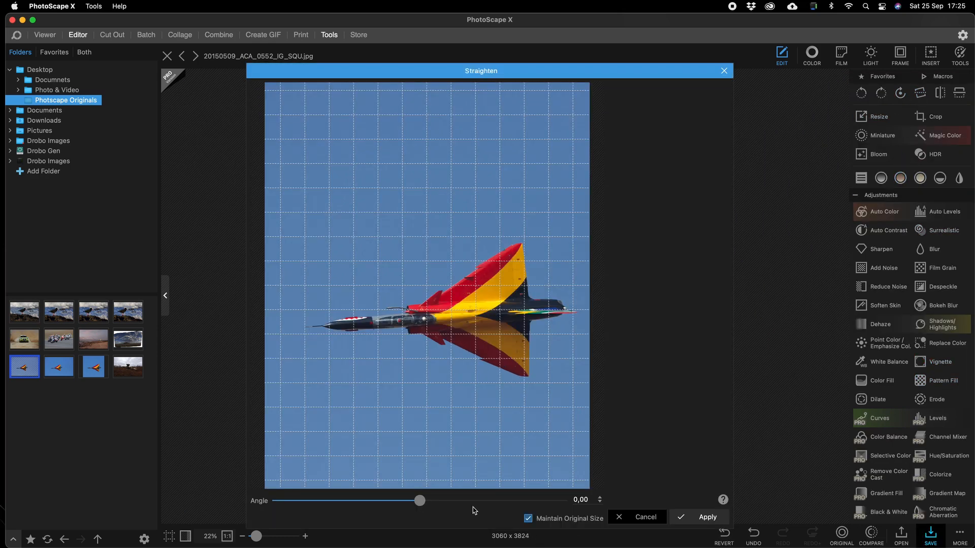
pyautogui.moveTo(420, 501); pyautogui.dragTo(464, 500)
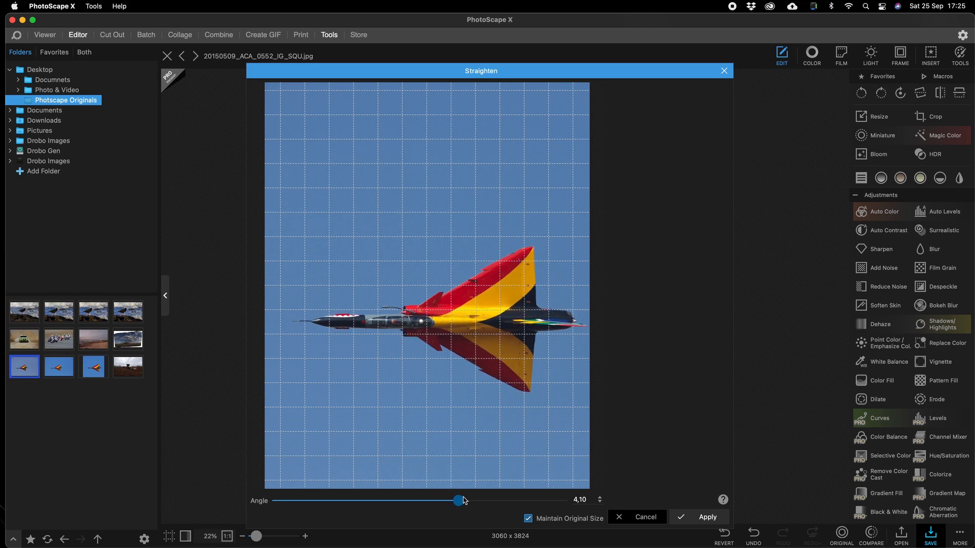
pyautogui.click(707, 516)
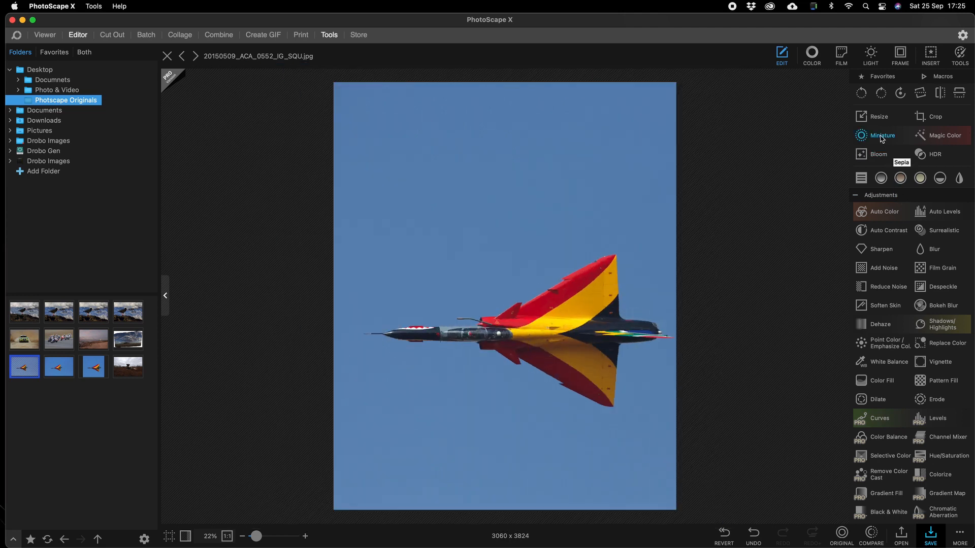
# Resize the portrait image to a width of 1080 px
pyautogui.click(879, 117)
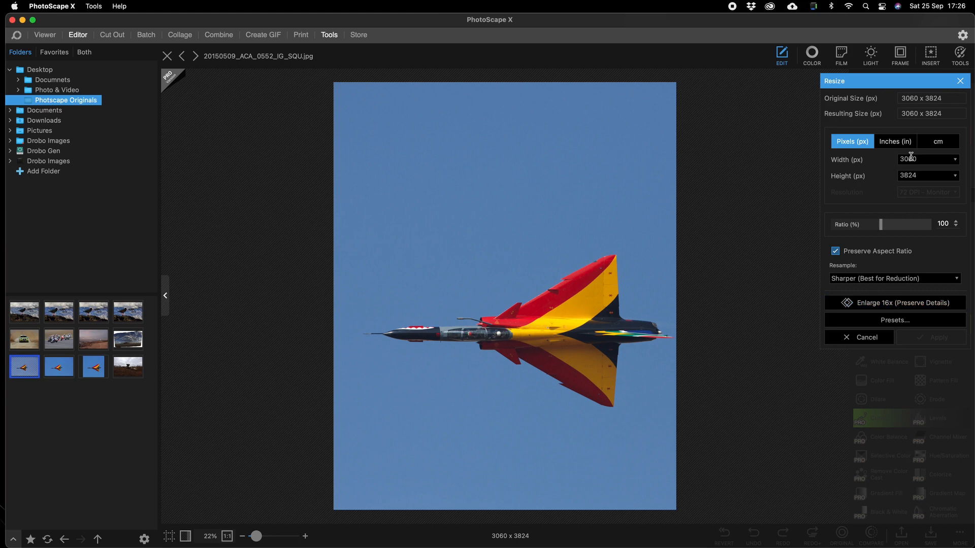
pyautogui.moveTo(923, 159); pyautogui.dragTo(901, 160)
pyautogui.write('1080')
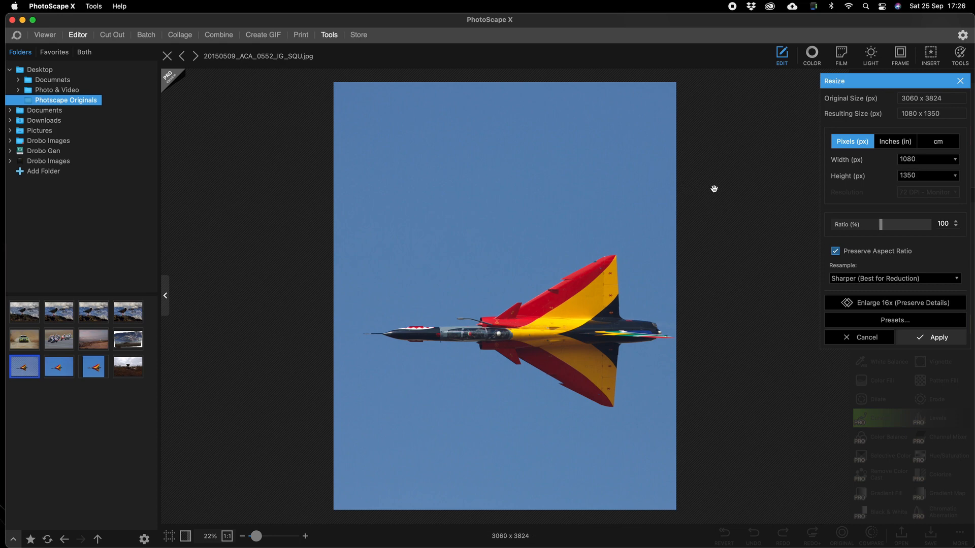
pyautogui.click(912, 348)
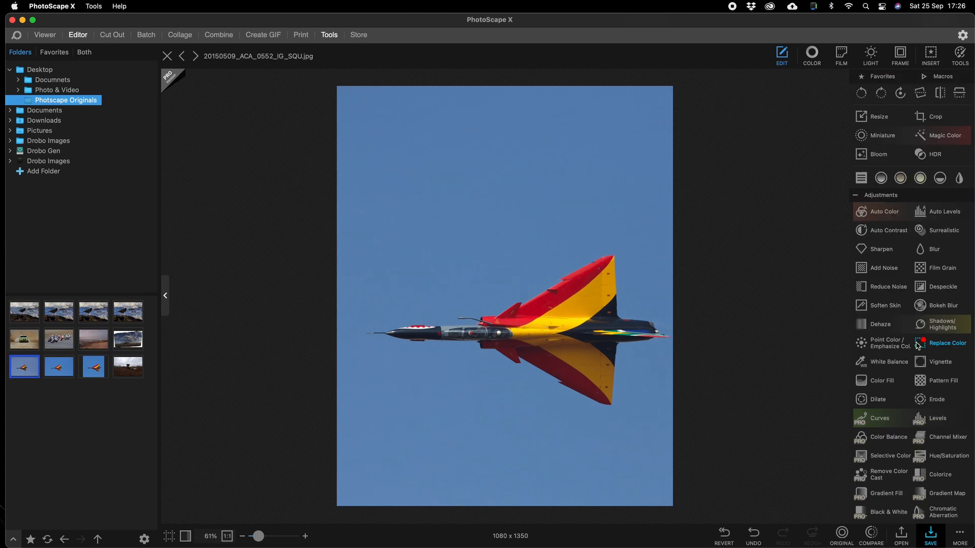
# Save the portrait image as a new JPEG named 20150509_ACA_0552_IG_PORTRAIT in the Photscape Originals folder
pyautogui.click(931, 535)
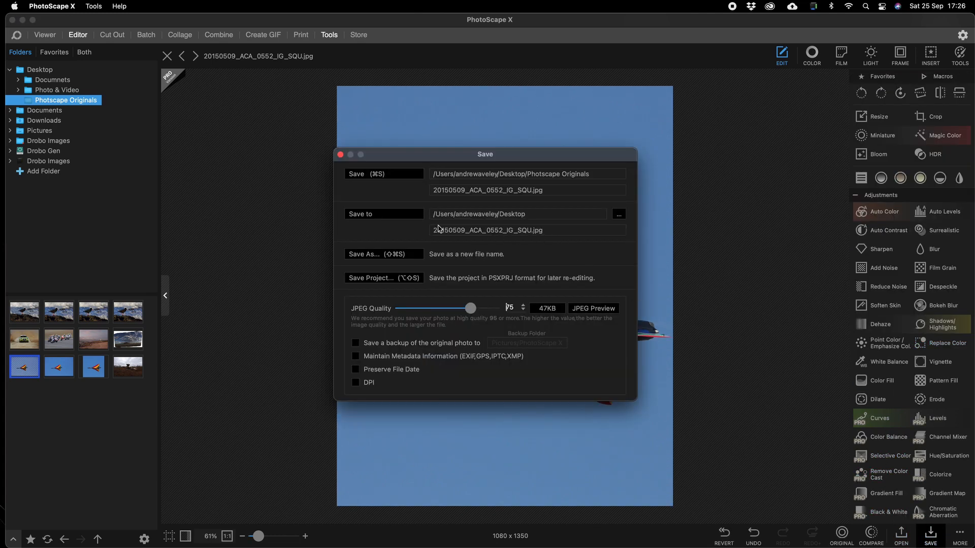
pyautogui.click(384, 252)
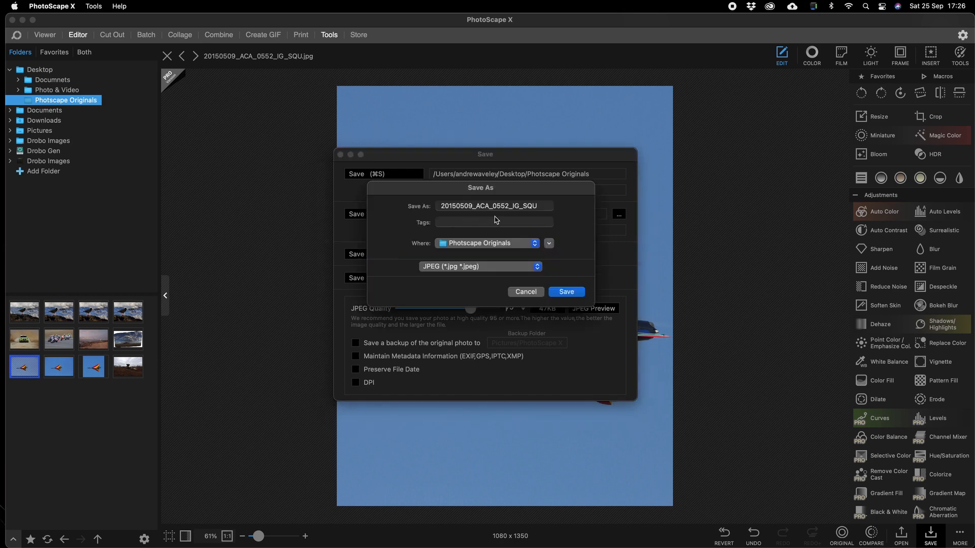
pyautogui.click(534, 206)
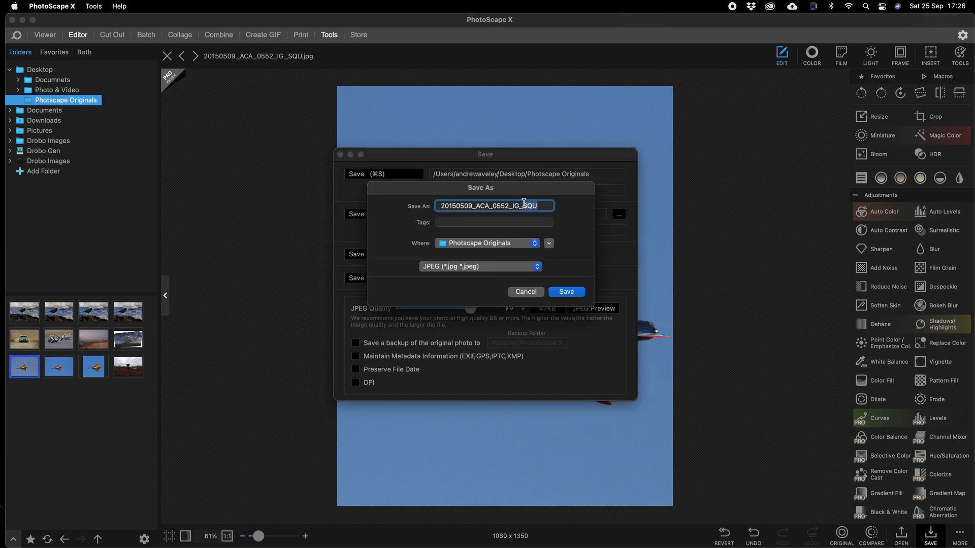
pyautogui.write('PORTRAIT')
pyautogui.click(561, 292)
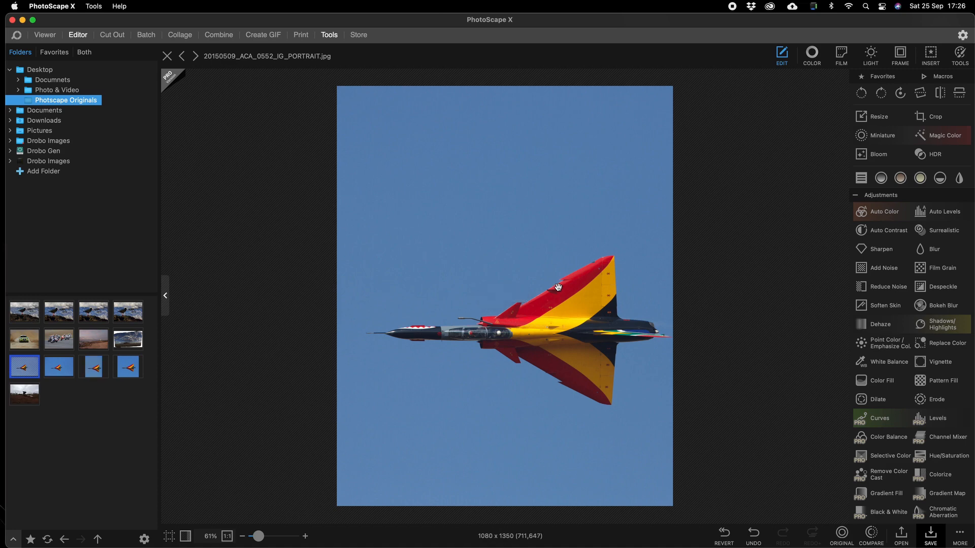
# Revert the photo to the original and crop it to a 1 x 2 landscape of about 4632 x 2316 px around the jet
pyautogui.click(725, 532)
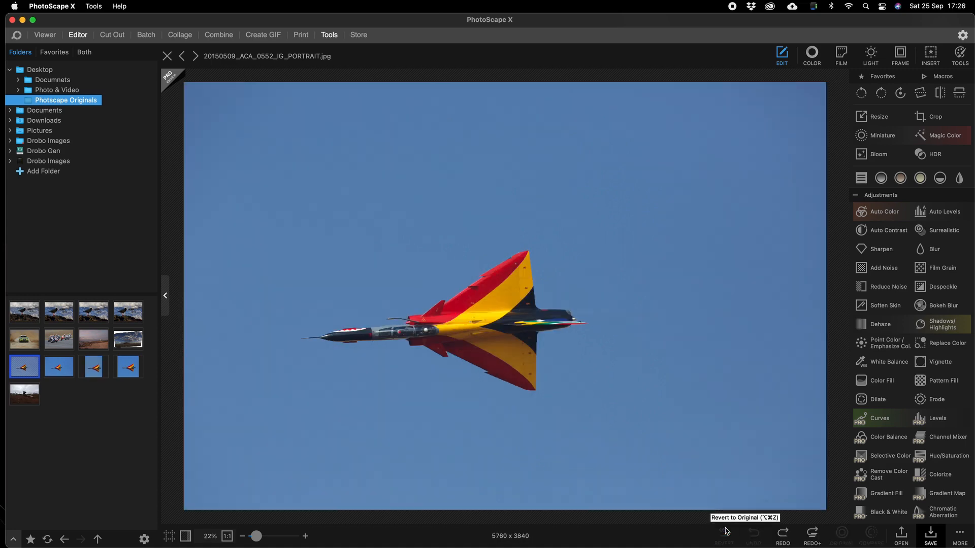
pyautogui.click(933, 117)
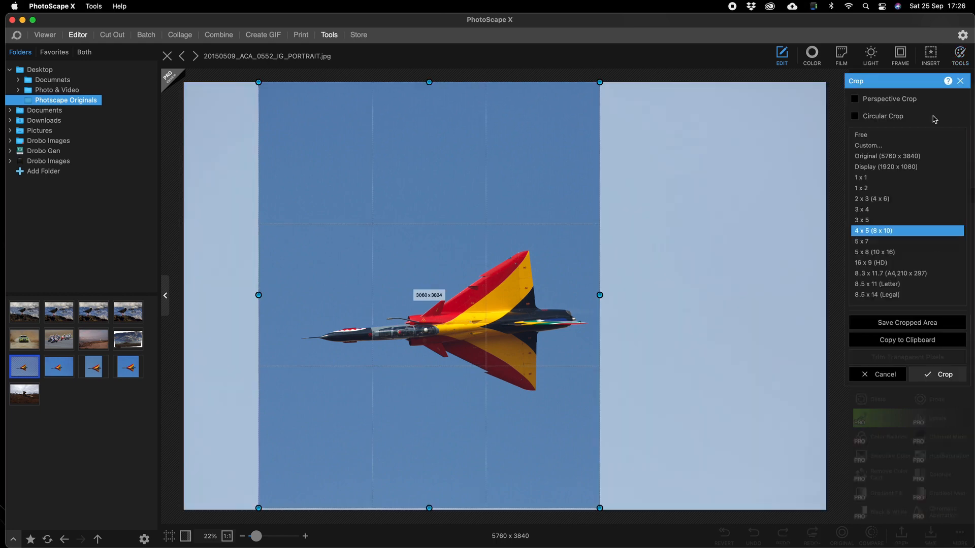
pyautogui.click(882, 188)
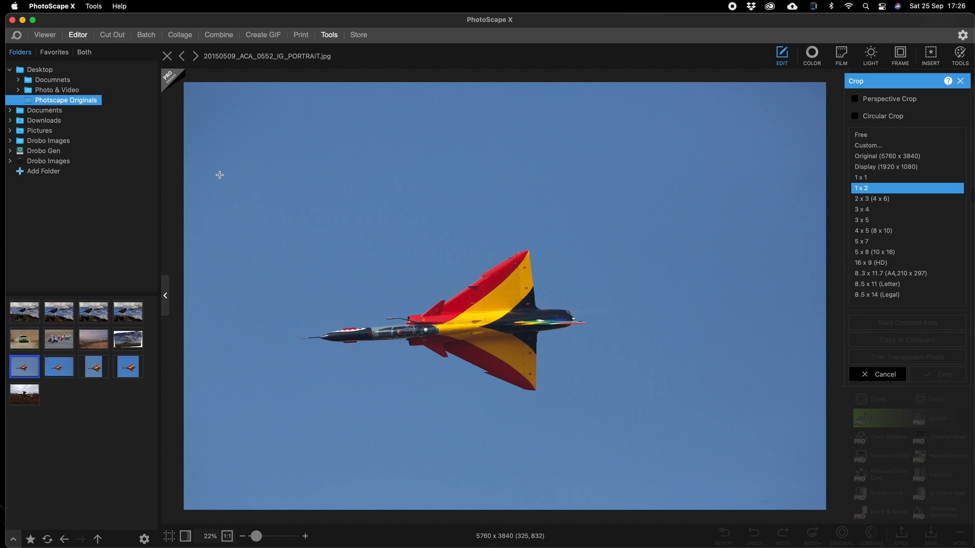
pyautogui.moveTo(206, 177); pyautogui.dragTo(775, 496)
pyautogui.moveTo(346, 315); pyautogui.dragTo(318, 321)
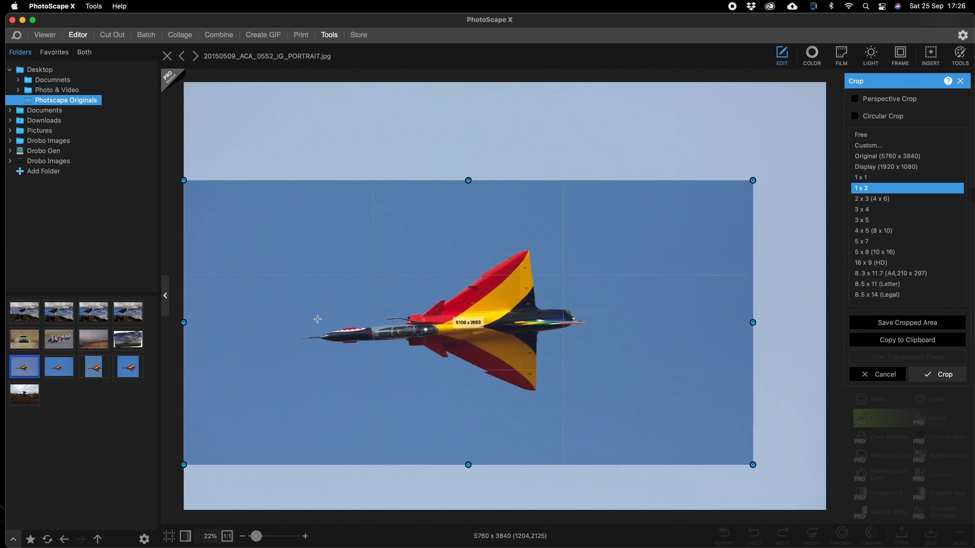
pyautogui.moveTo(753, 181); pyautogui.dragTo(691, 214)
pyautogui.moveTo(601, 249); pyautogui.dragTo(610, 239)
pyautogui.click(944, 373)
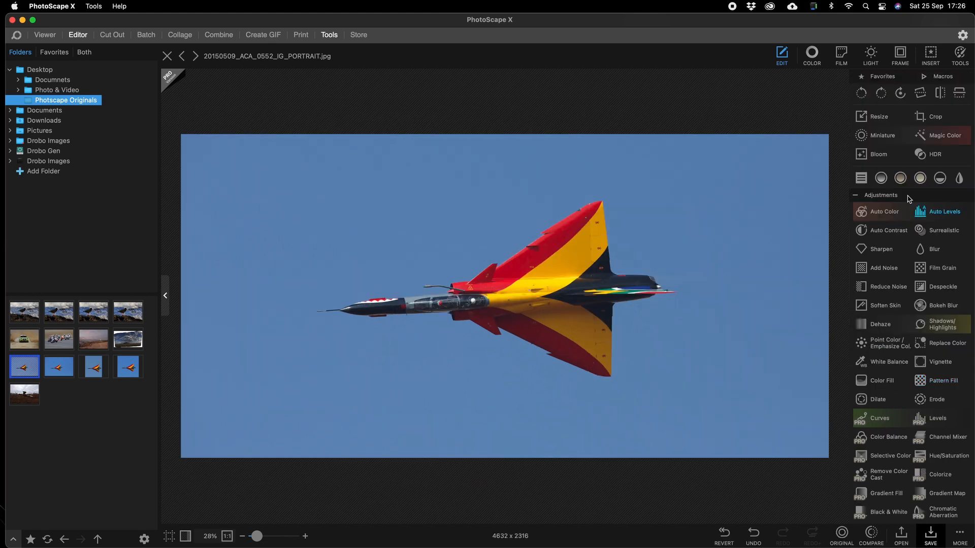
# Straighten the 1 x 2 landscape crop by about 2.74 degrees so the jet sits level
pyautogui.click(921, 96)
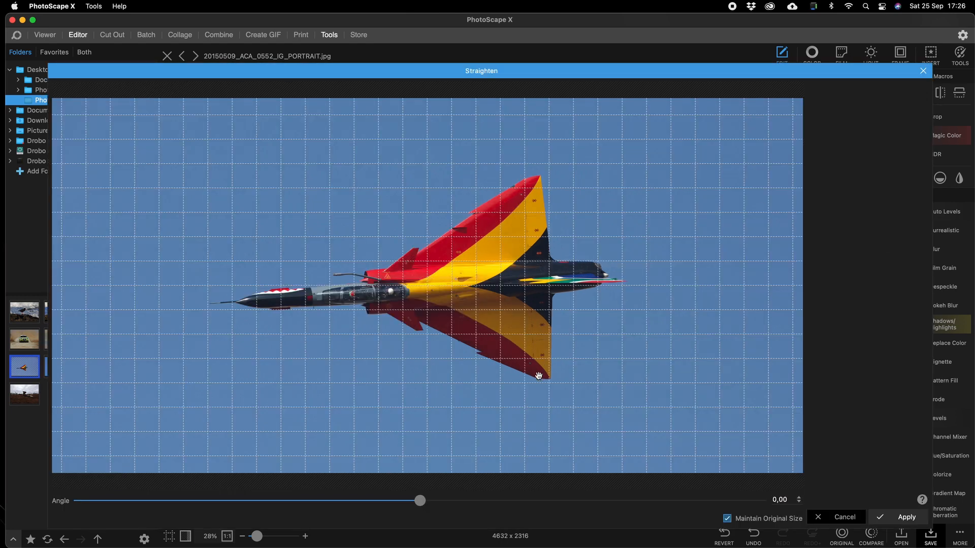
pyautogui.moveTo(420, 500); pyautogui.dragTo(483, 499)
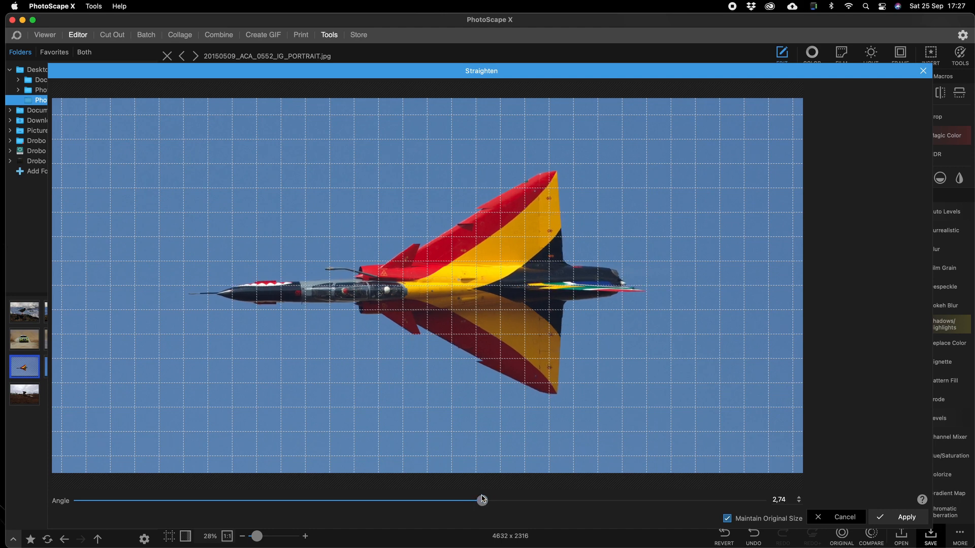
pyautogui.click(907, 517)
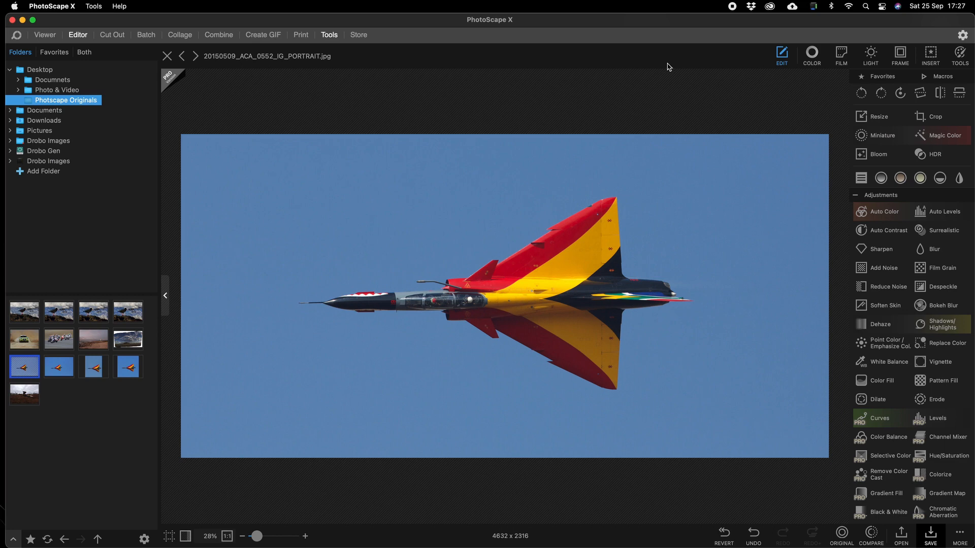
# Resize the landscape image to a width of 2160 px with its aspect ratio preserved
pyautogui.click(882, 117)
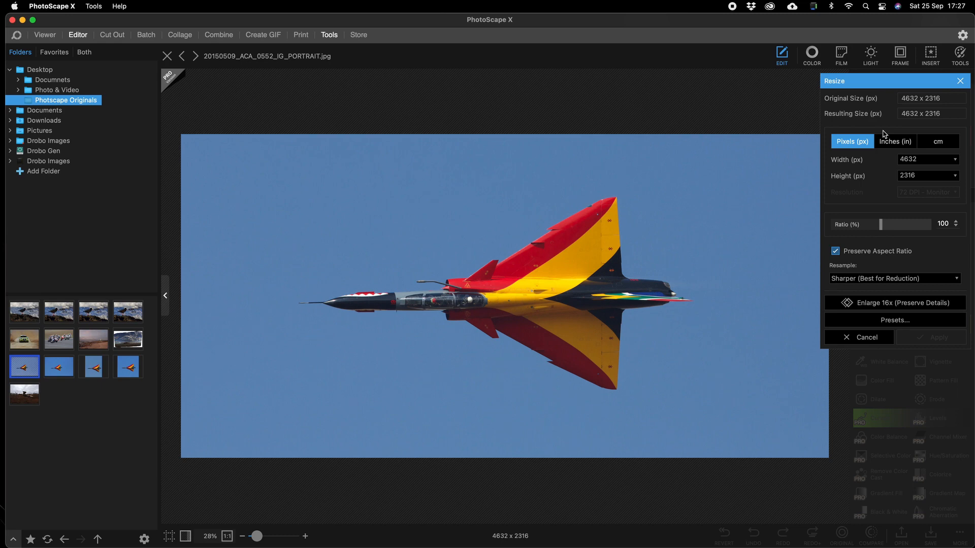
pyautogui.moveTo(923, 159); pyautogui.dragTo(893, 160)
pyautogui.write('2160')
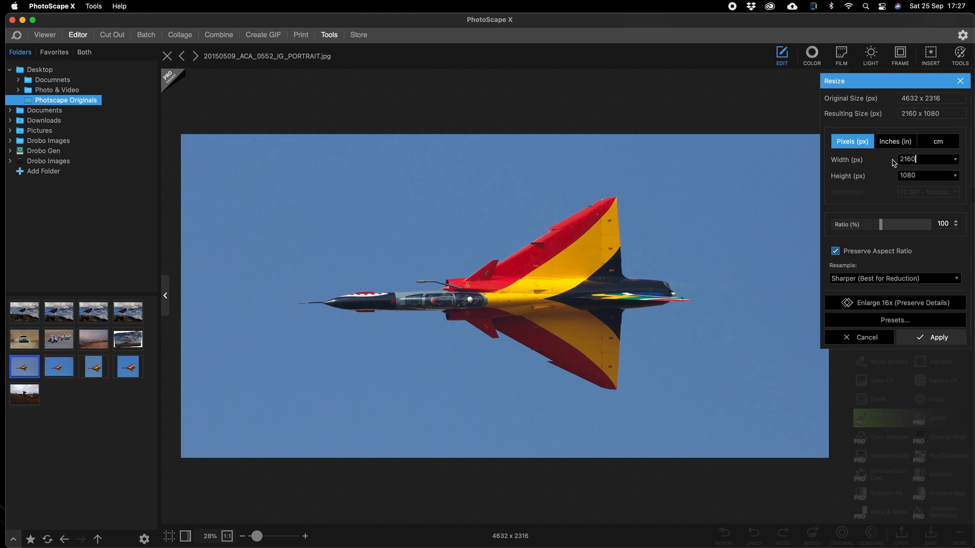
pyautogui.click(931, 179)
pyautogui.click(937, 337)
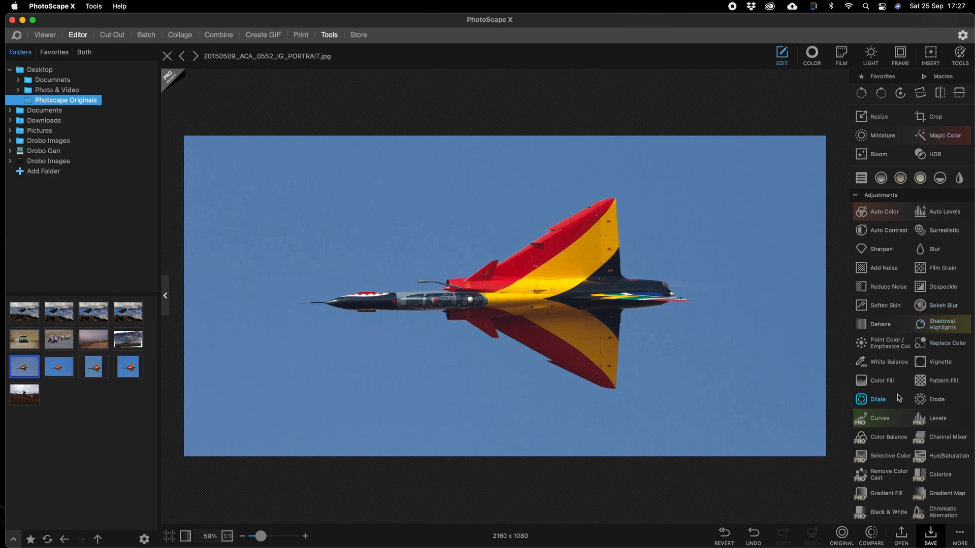
# Save the resized image as a new JPEG named 20150509_ACA_0552_IG_Slice_2 in the Photscape Originals folder
pyautogui.click(923, 541)
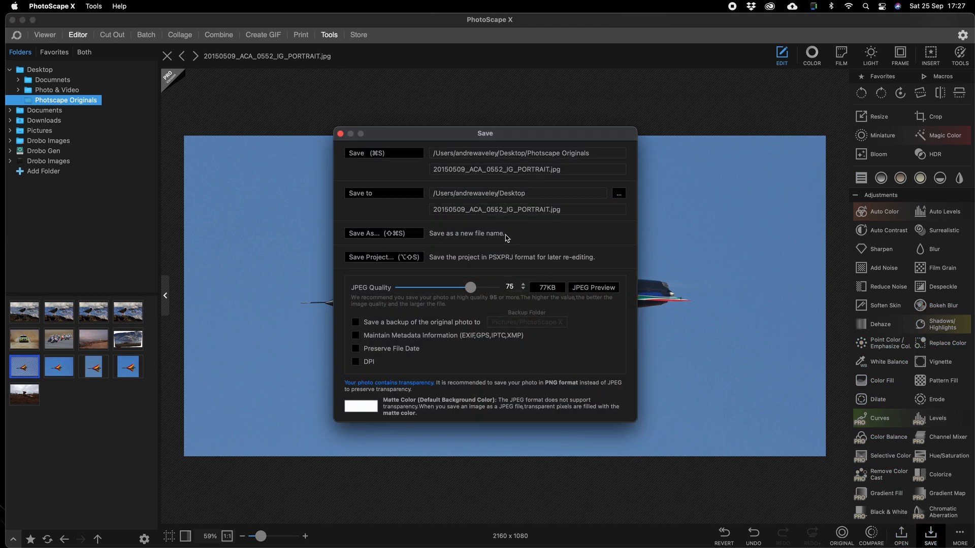
pyautogui.click(392, 239)
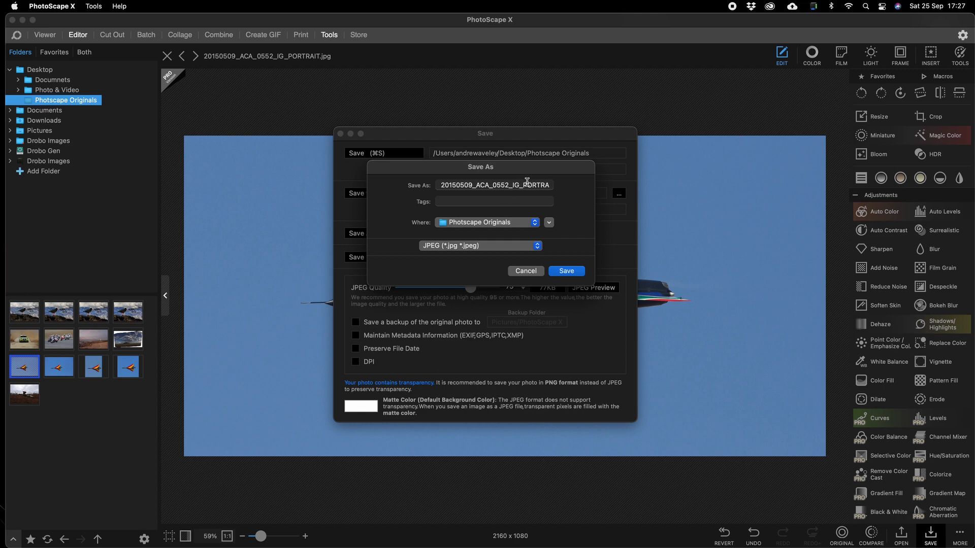
pyautogui.moveTo(521, 184); pyautogui.dragTo(562, 189)
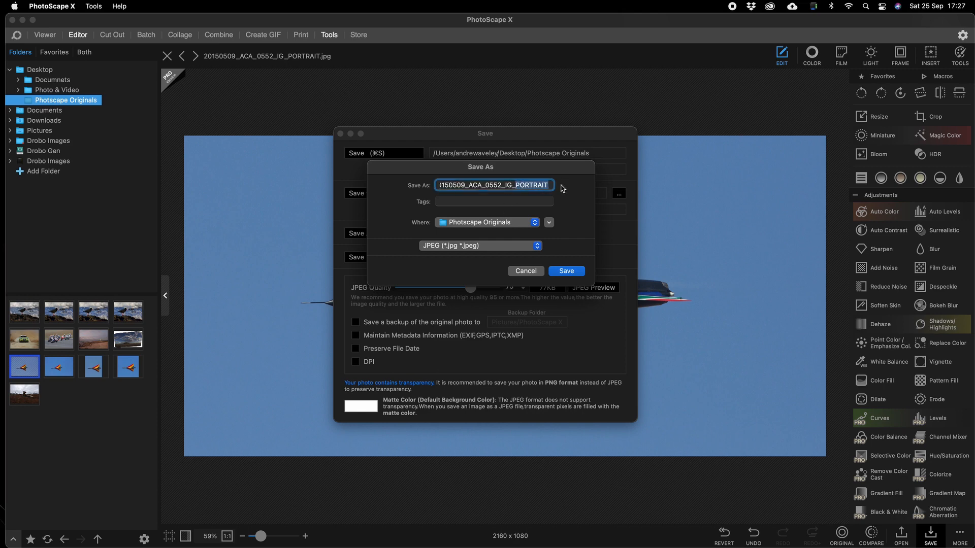
pyautogui.write('Slice_2')
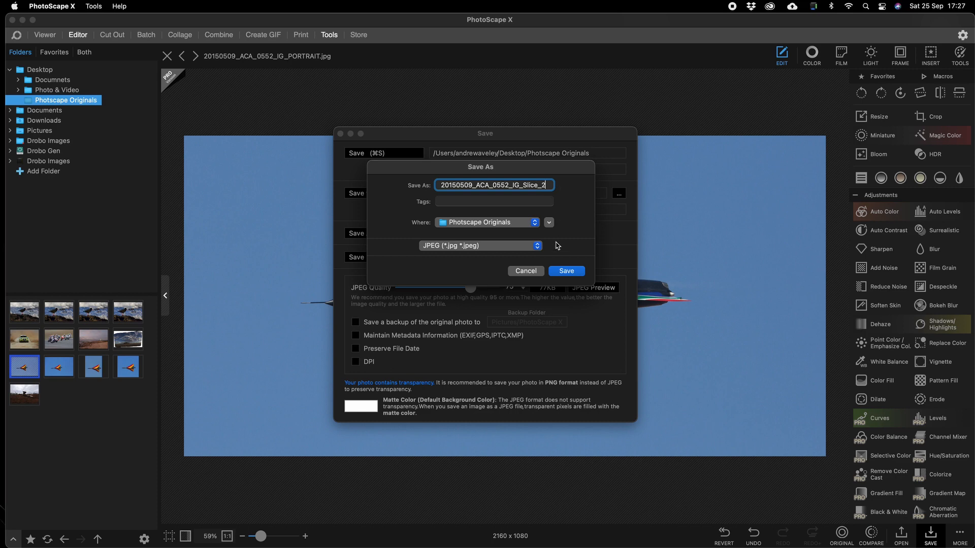
pyautogui.click(561, 272)
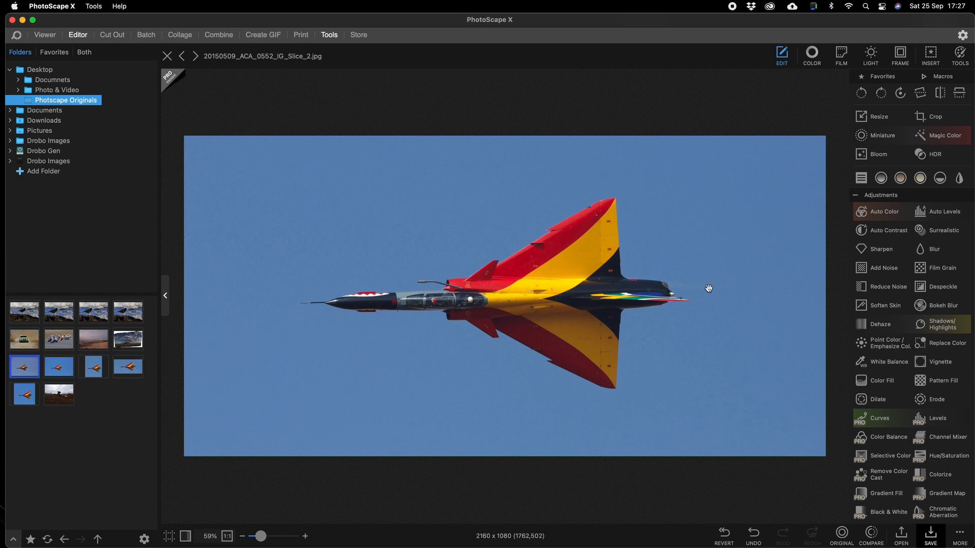
# Revert the photo to the original and crop it to a custom 3 x 1 panorama of about 5115 x 1705 px around the jet
pyautogui.click(718, 530)
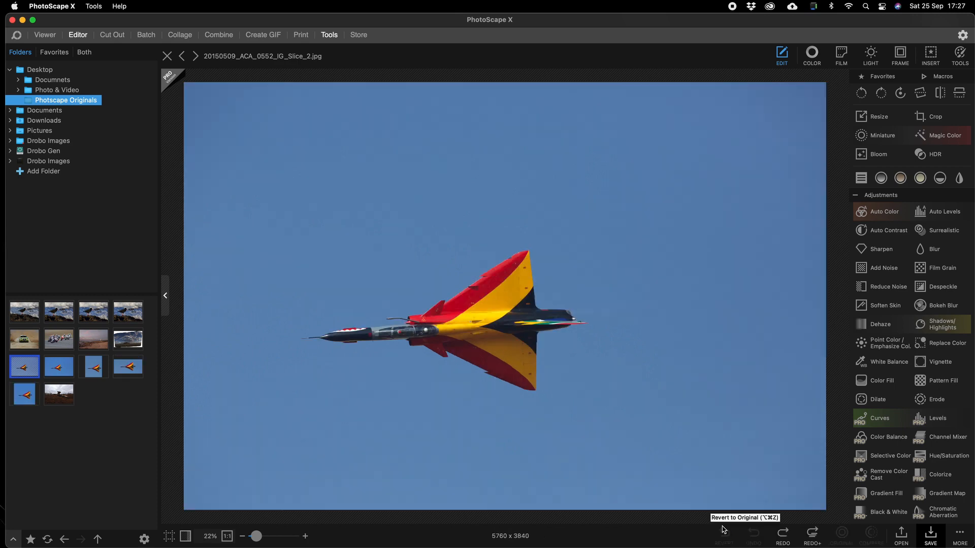
pyautogui.click(936, 117)
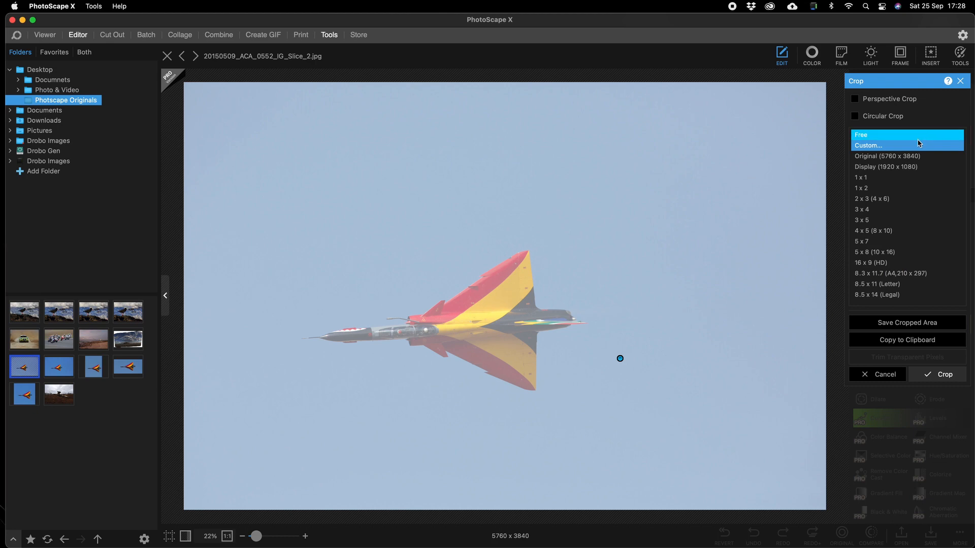
pyautogui.click(882, 148)
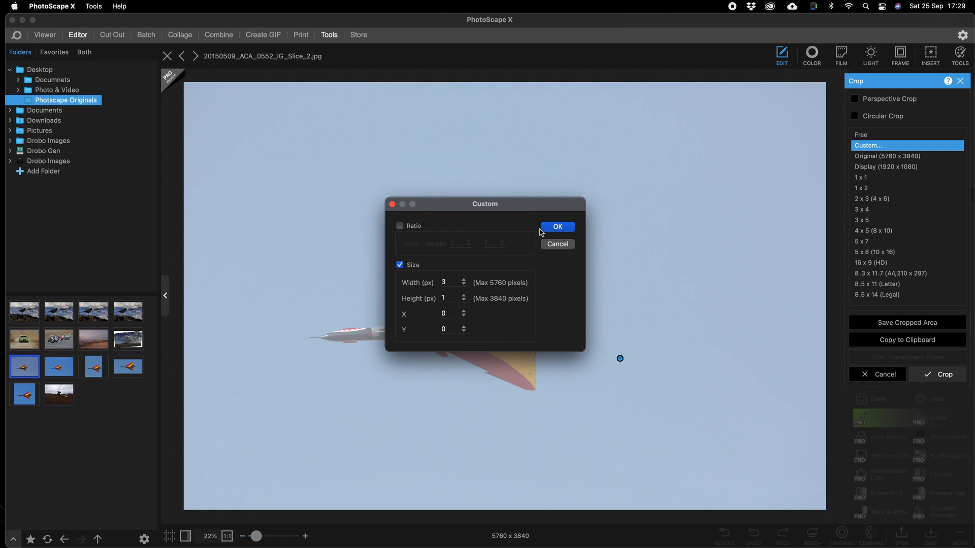
pyautogui.click(554, 227)
pyautogui.moveTo(285, 214); pyautogui.dragTo(787, 384)
pyautogui.moveTo(286, 214); pyautogui.dragTo(214, 190)
pyautogui.moveTo(337, 194); pyautogui.dragTo(318, 253)
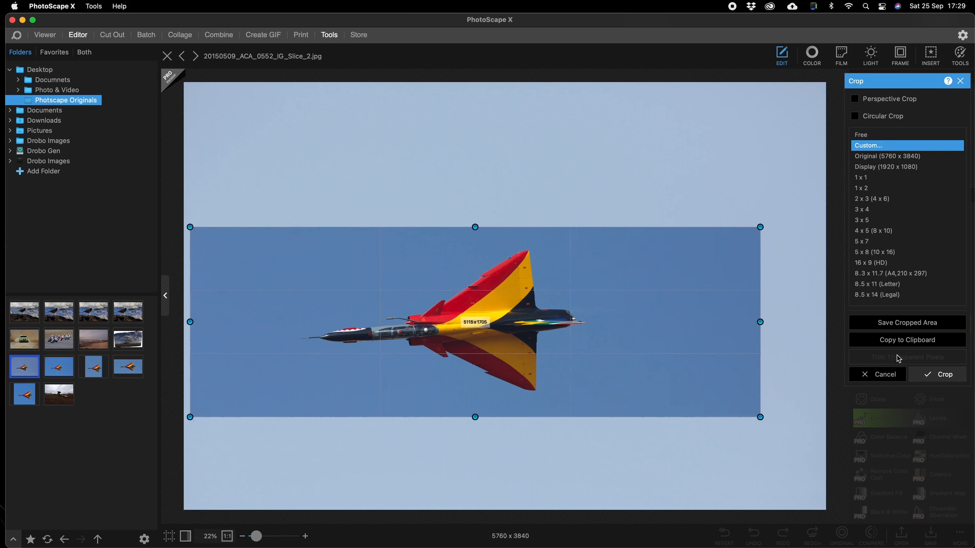
pyautogui.click(932, 376)
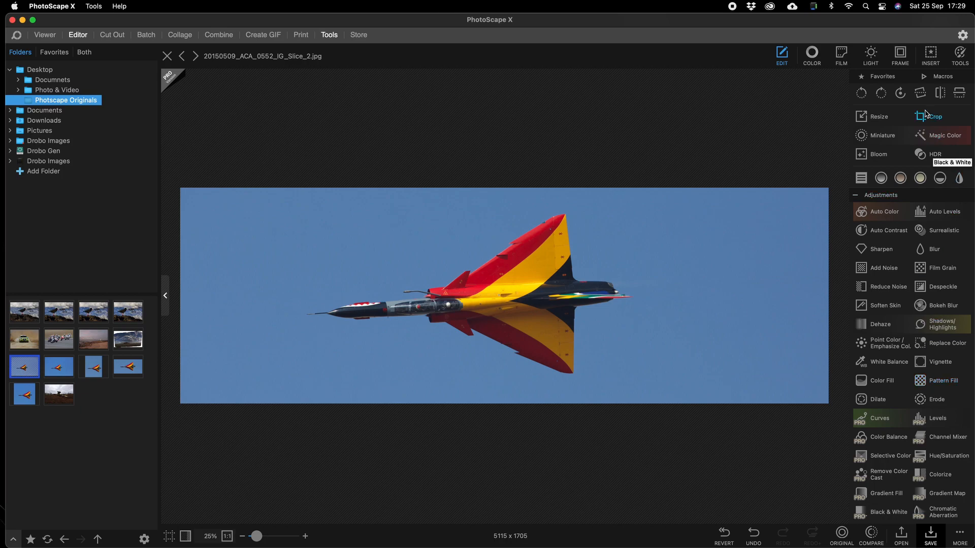
# Straighten the 3 x 1 panorama by about 1.90 degrees so the jet sits level
pyautogui.click(920, 93)
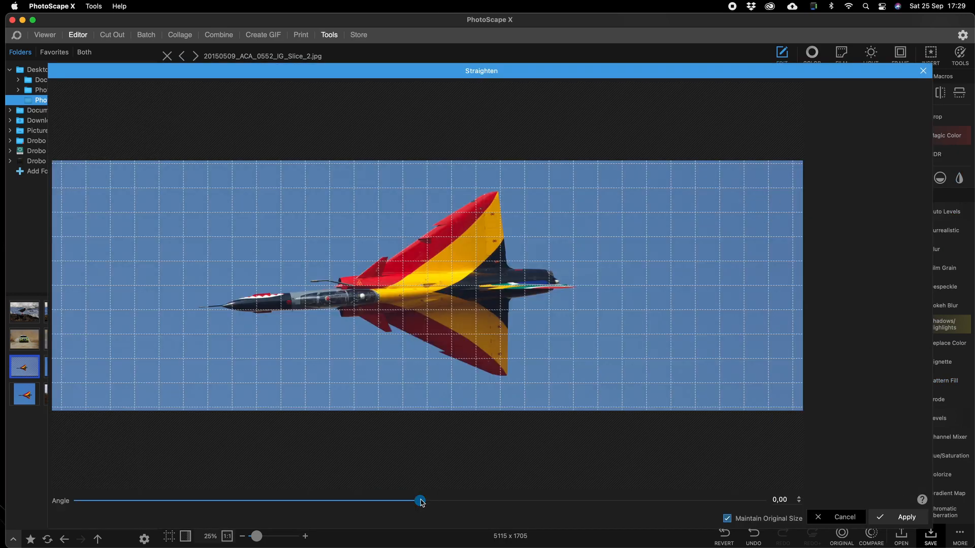
pyautogui.moveTo(421, 503); pyautogui.dragTo(465, 506)
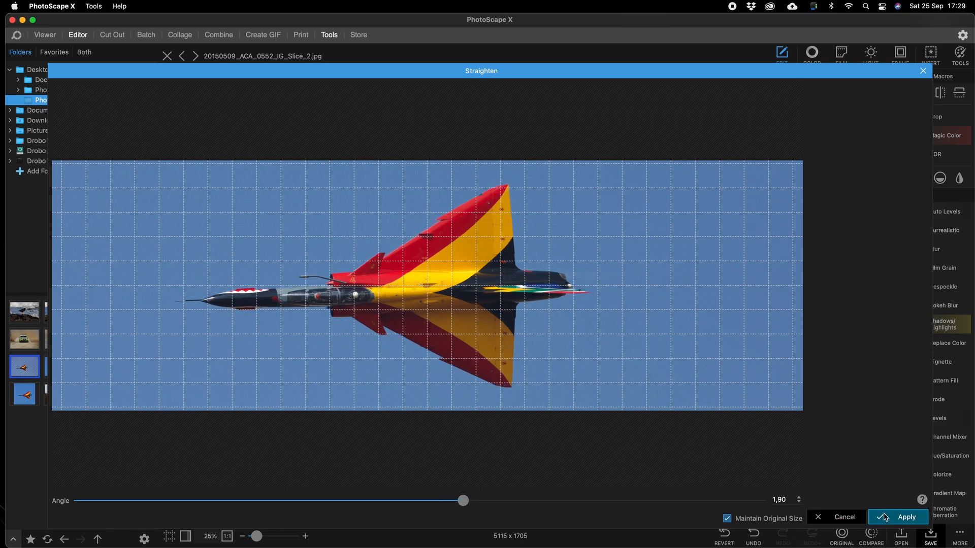
pyautogui.click(901, 517)
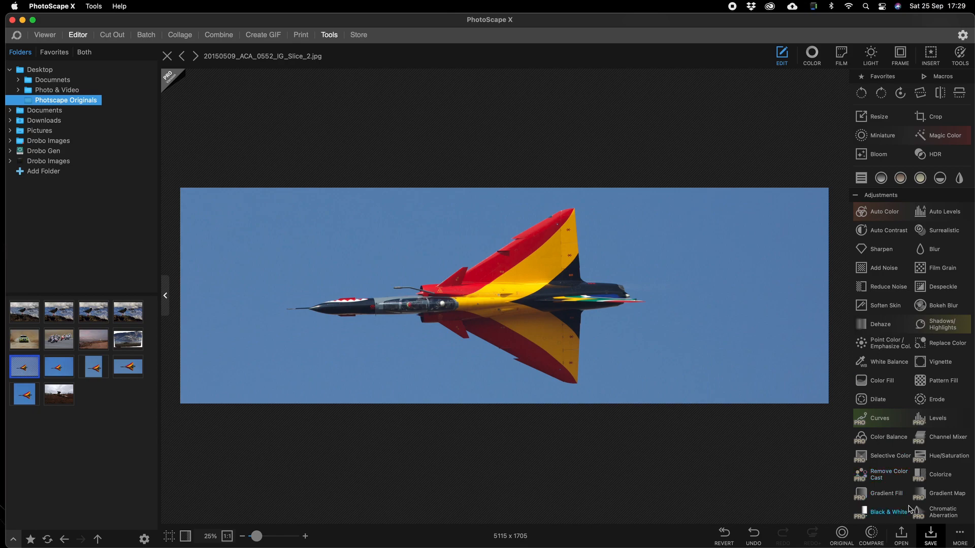
pyautogui.click(928, 537)
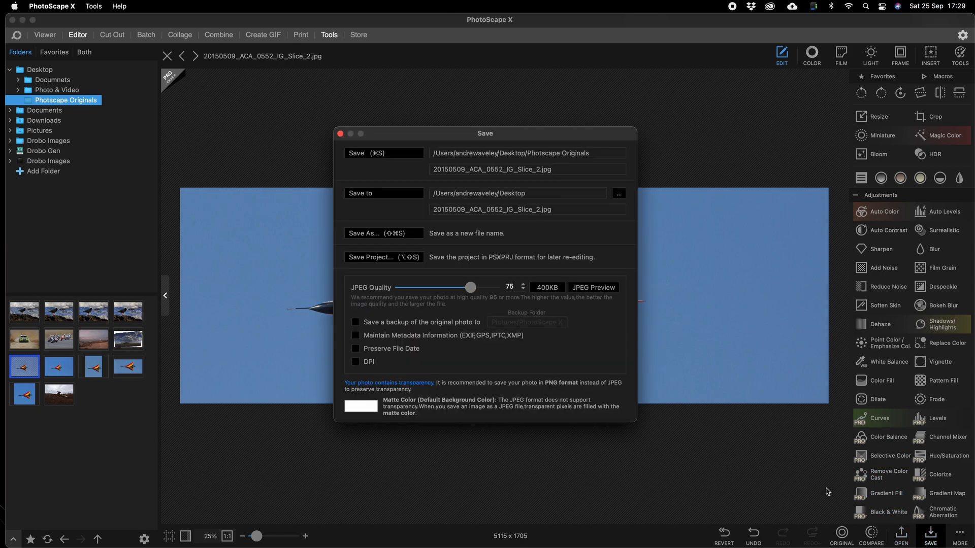
pyautogui.click(394, 234)
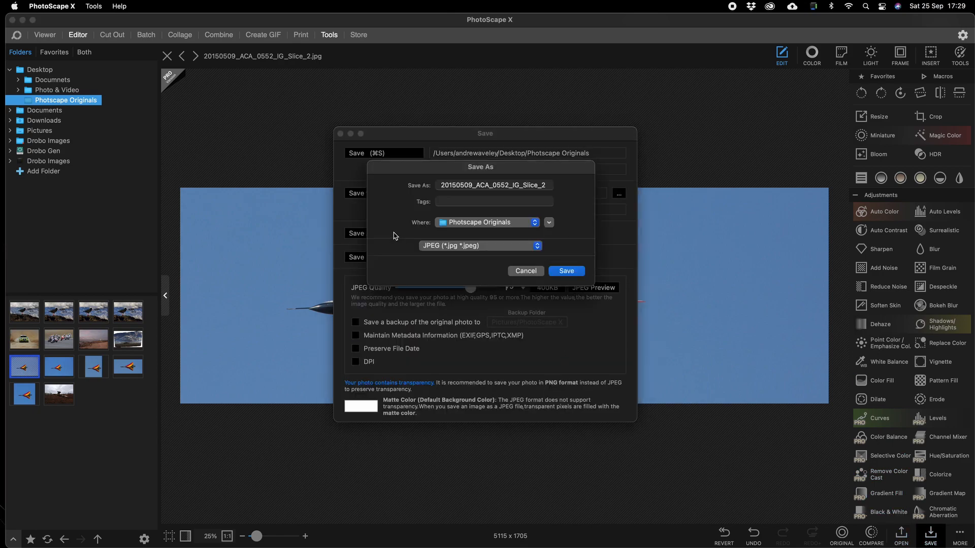
pyautogui.click(517, 270)
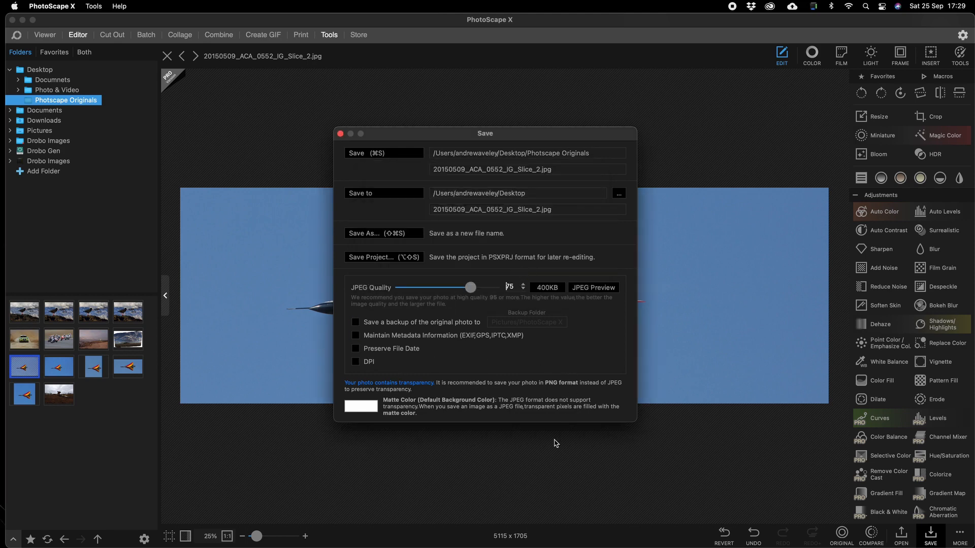
pyautogui.click(341, 135)
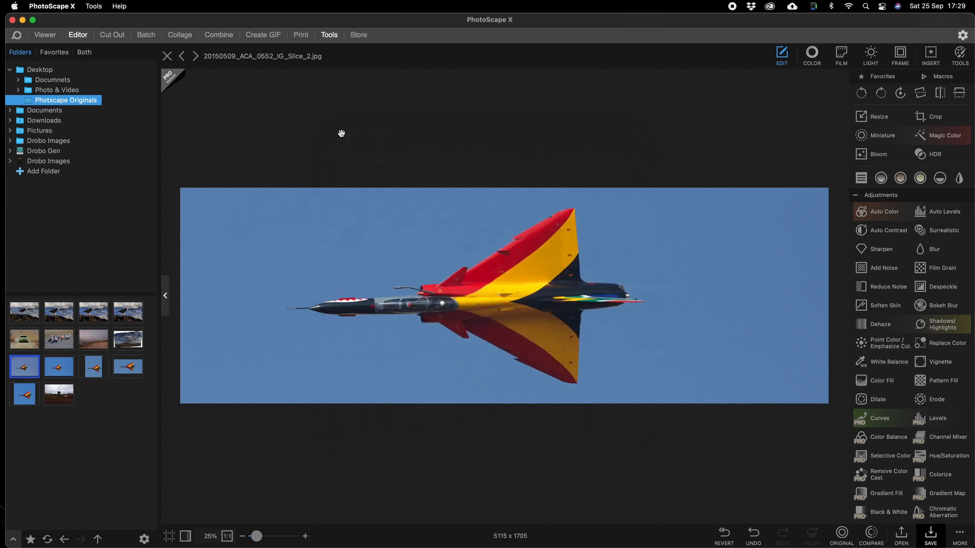
# Resize the panorama to a width of 3240 px with its aspect ratio preserved
pyautogui.click(879, 117)
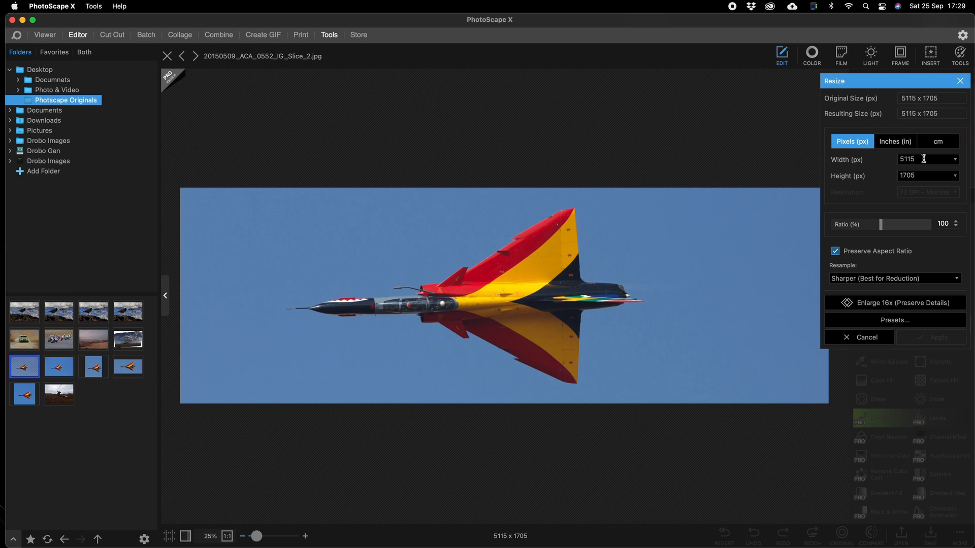
pyautogui.moveTo(923, 158); pyautogui.dragTo(899, 160)
pyautogui.write('3240')
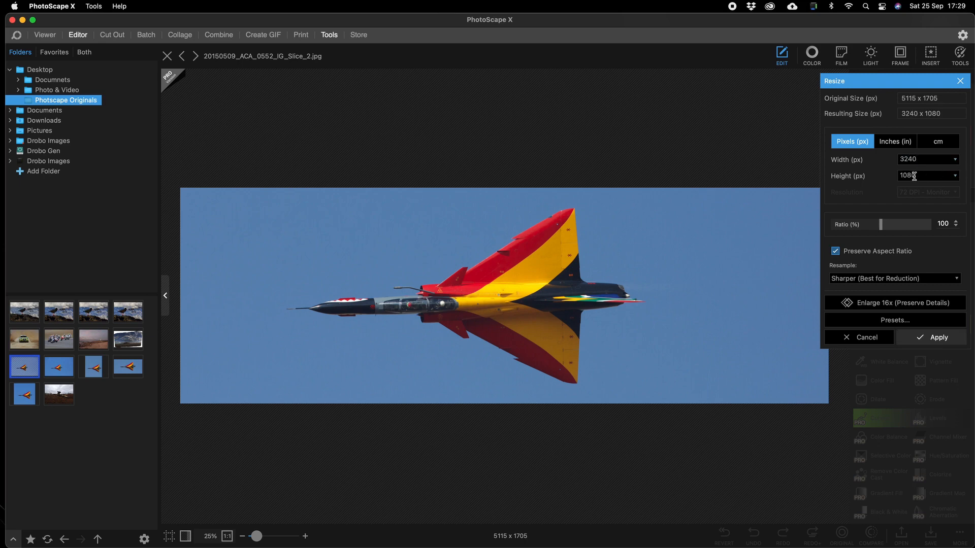
pyautogui.click(938, 339)
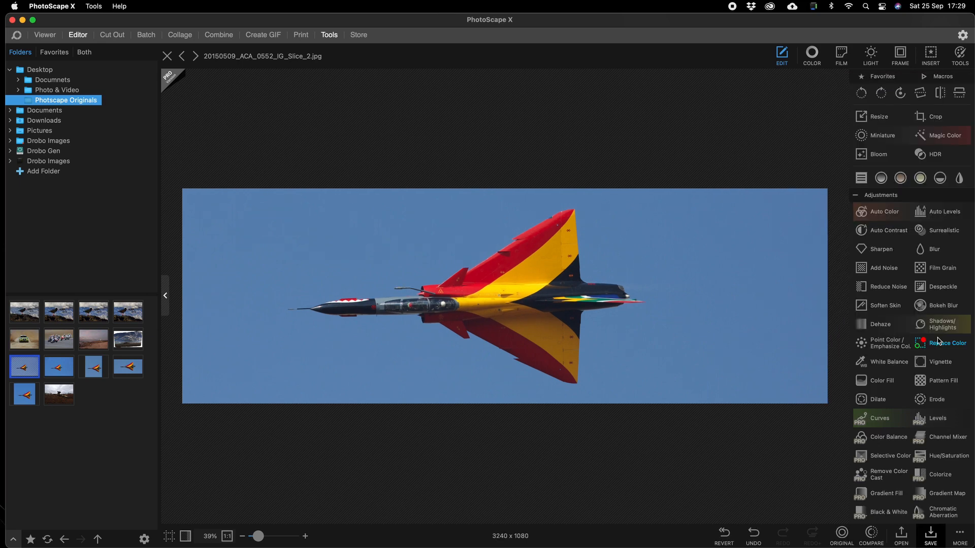
# Save the panorama as a new JPEG named 20150509_ACA_0552_IG_Slice_3 in the Photscape Originals folder
pyautogui.click(931, 535)
pyautogui.click(378, 241)
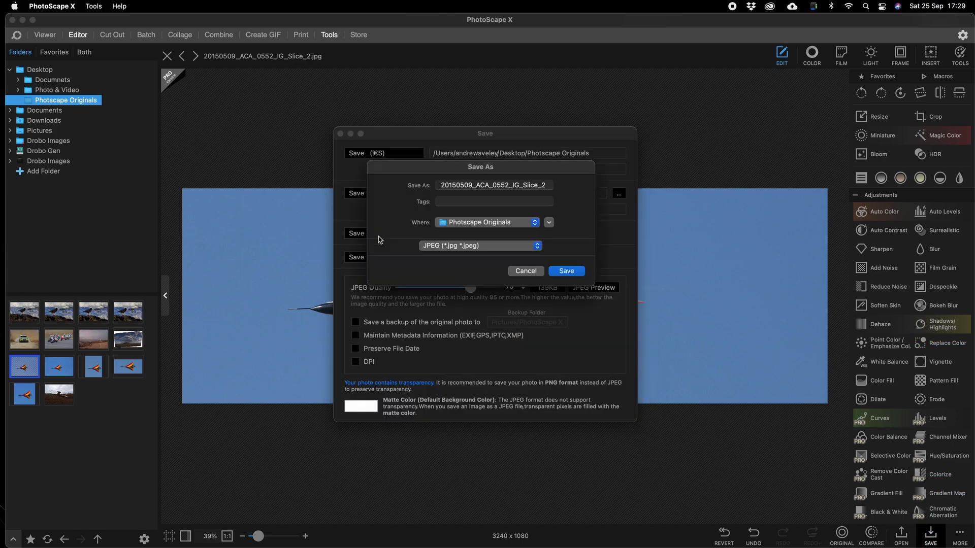
pyautogui.click(552, 187)
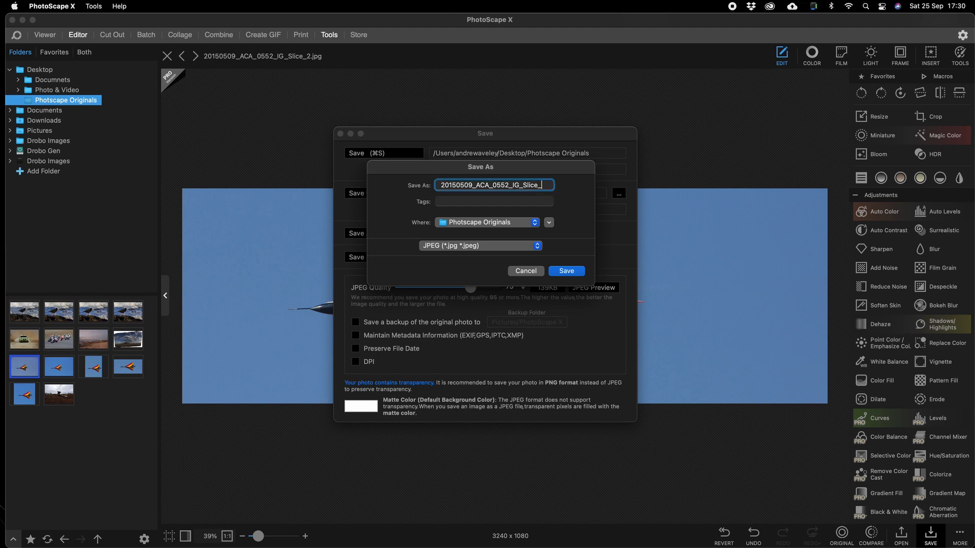
pyautogui.write('3')
pyautogui.click(572, 271)
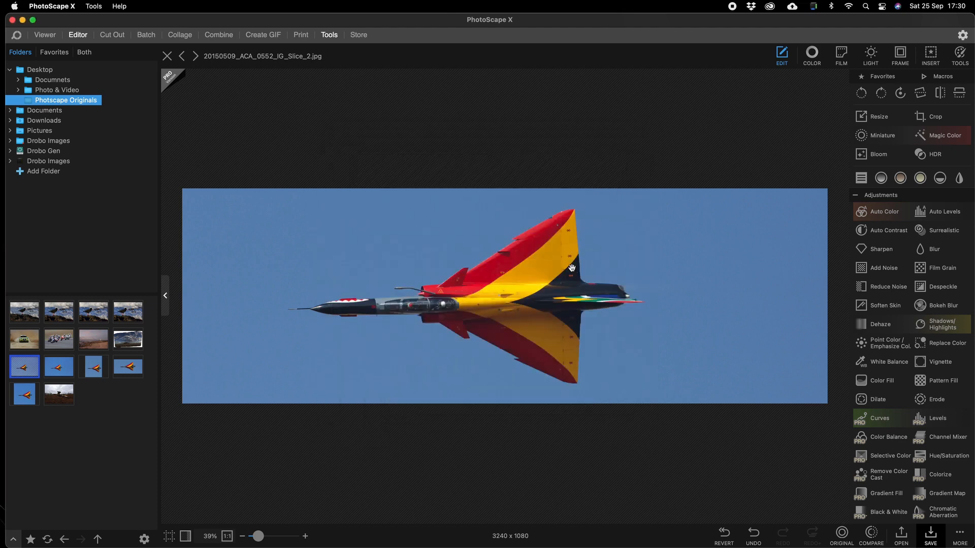